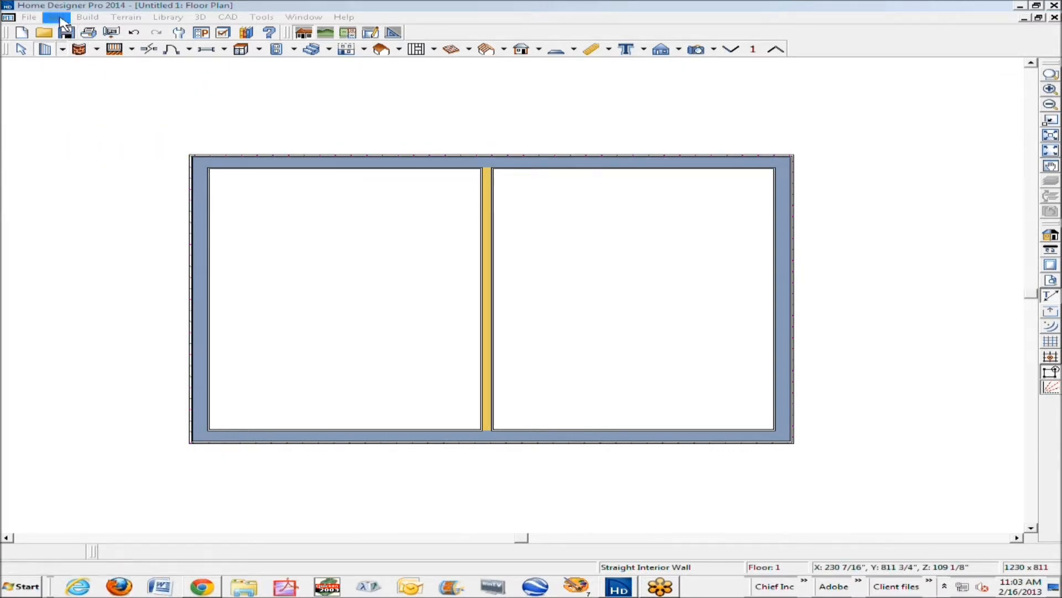
Review the Auto Exterior Dimension defaults, including how walls and openings are located, and accept them.
{"action": "left_click", "coordinate": [61, 20]}
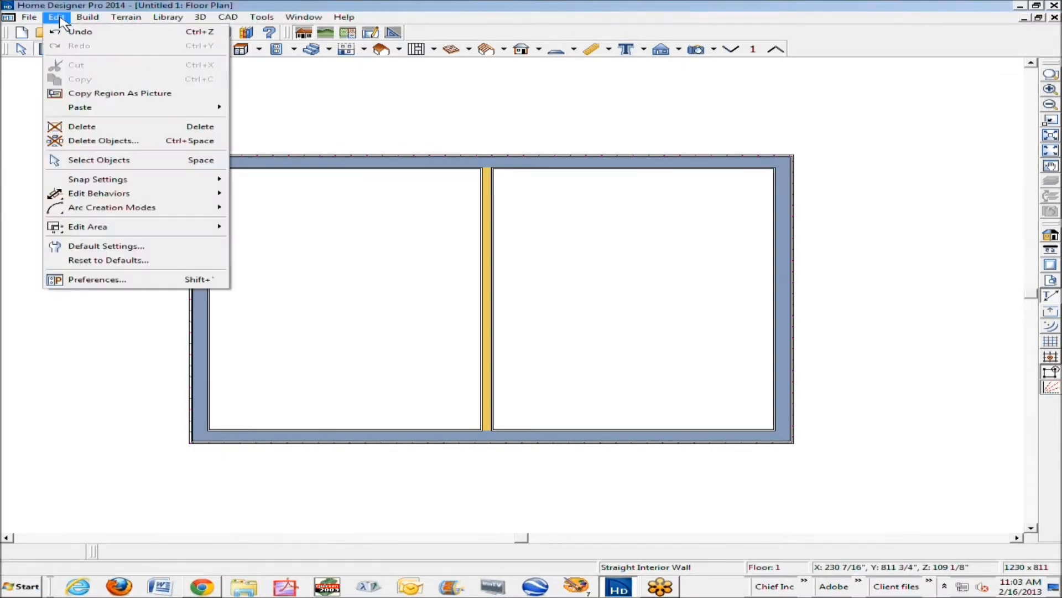
{"action": "left_click", "coordinate": [73, 246]}
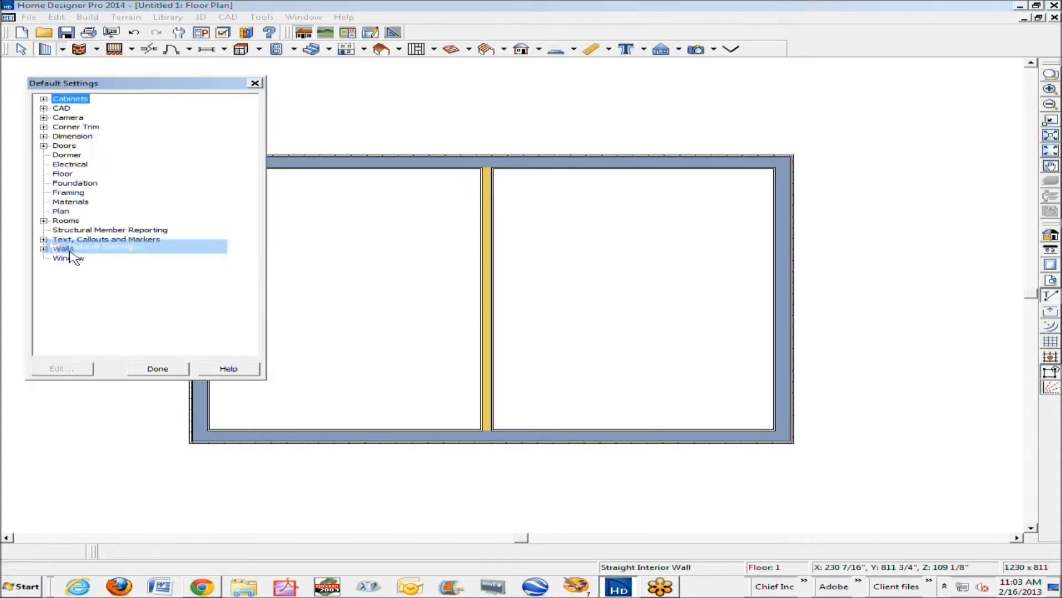
{"action": "left_click", "coordinate": [46, 137]}
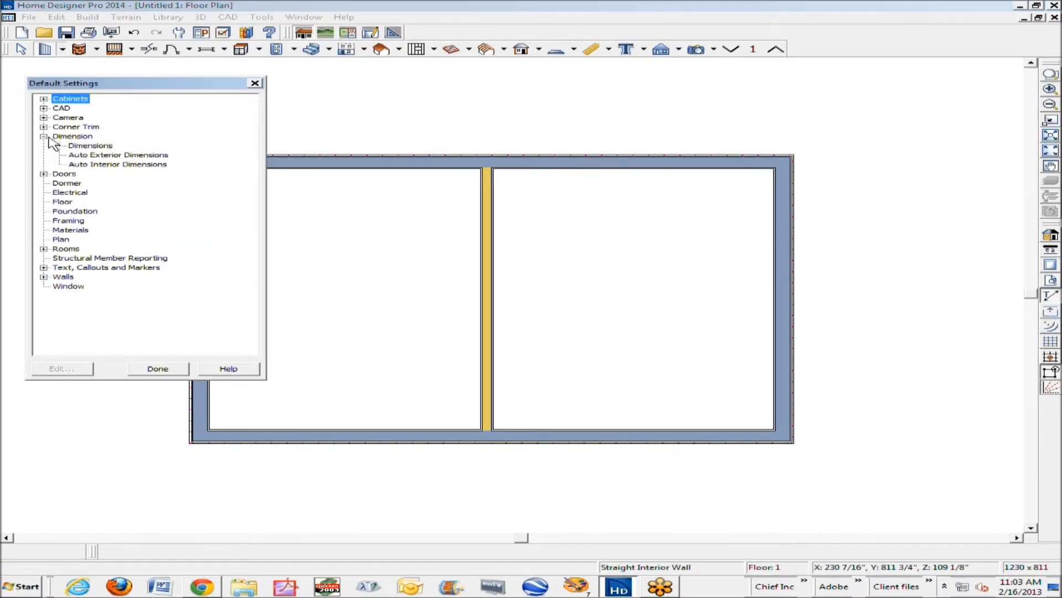
{"action": "left_click", "coordinate": [99, 156]}
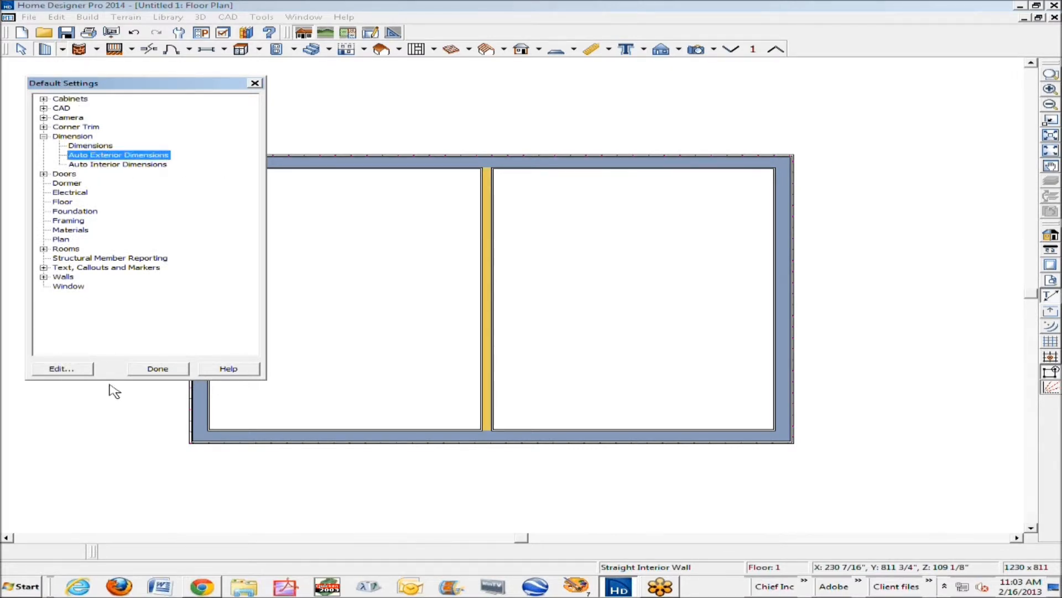
{"action": "left_click", "coordinate": [56, 369]}
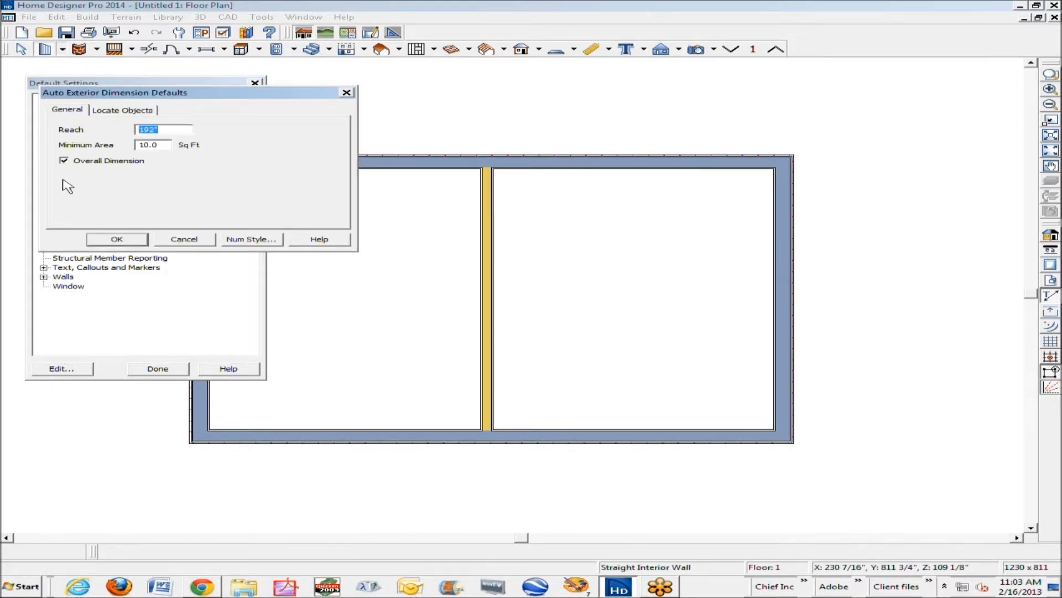
{"action": "left_click", "coordinate": [122, 110]}
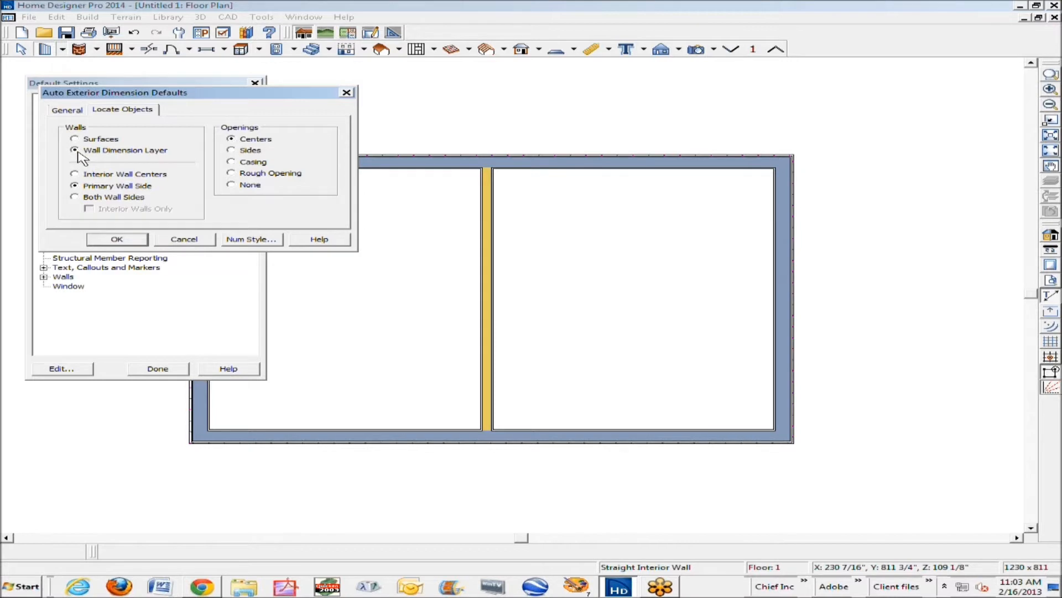
{"action": "left_click", "coordinate": [115, 240]}
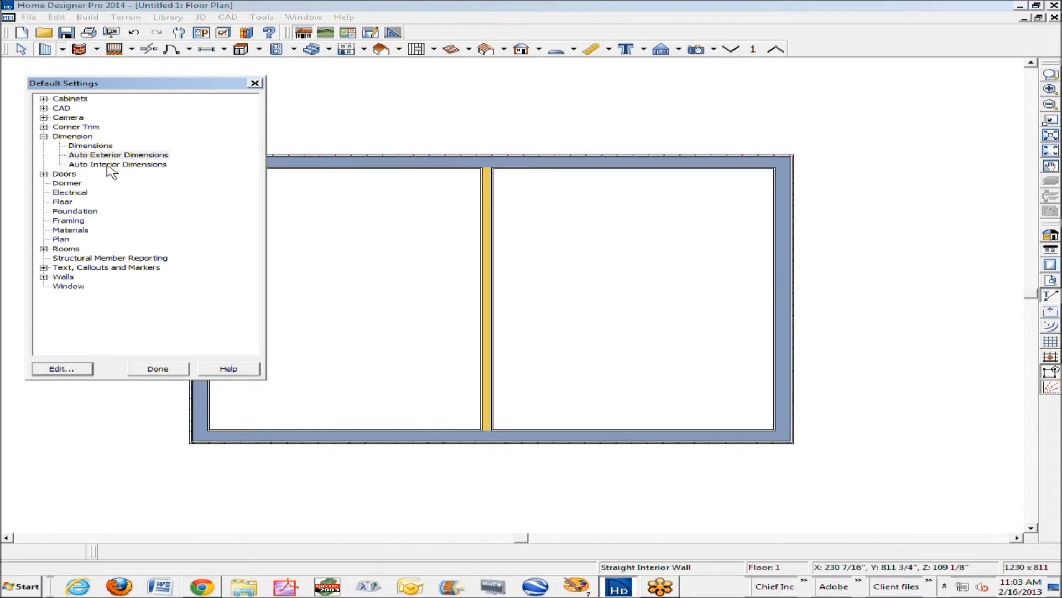
Set the general Dimension defaults to locate walls by the Wall Dimension Layer and close the default settings.
{"action": "left_click", "coordinate": [94, 146]}
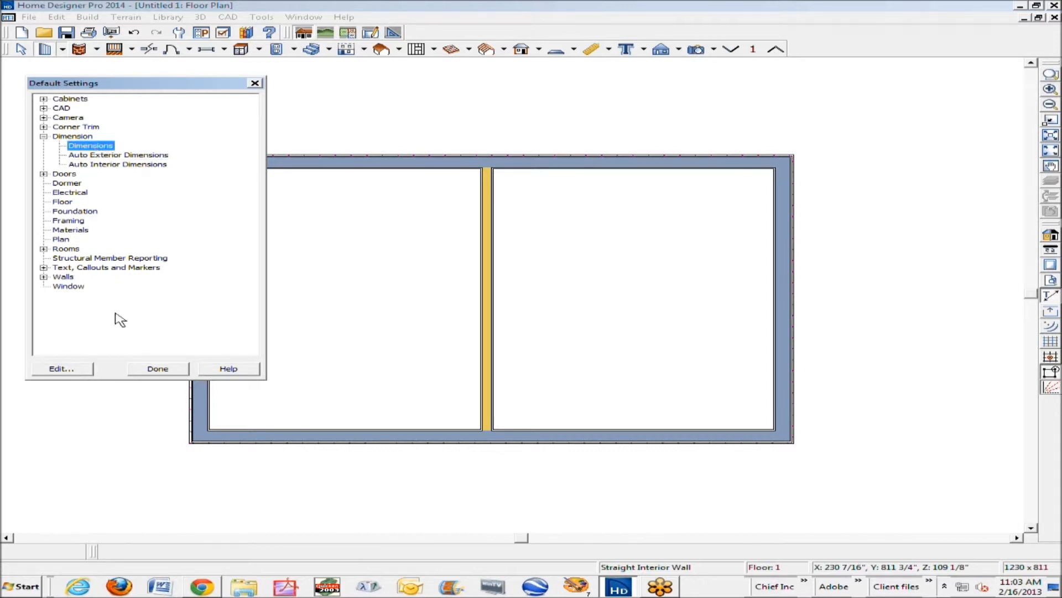
{"action": "left_click", "coordinate": [72, 373]}
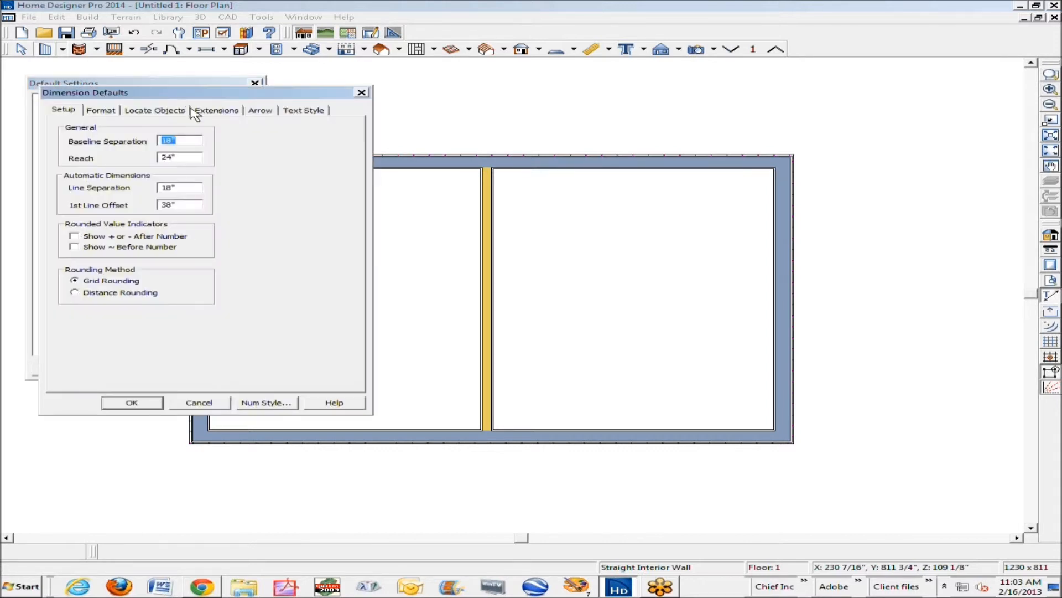
{"action": "left_click", "coordinate": [172, 110]}
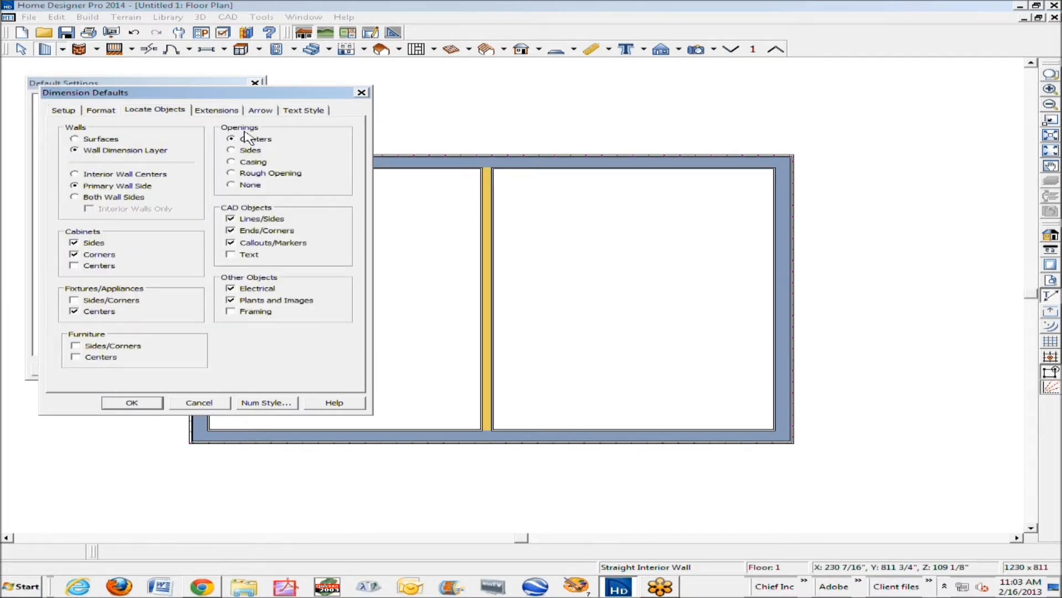
{"action": "left_click", "coordinate": [74, 150]}
{"action": "left_click", "coordinate": [138, 402]}
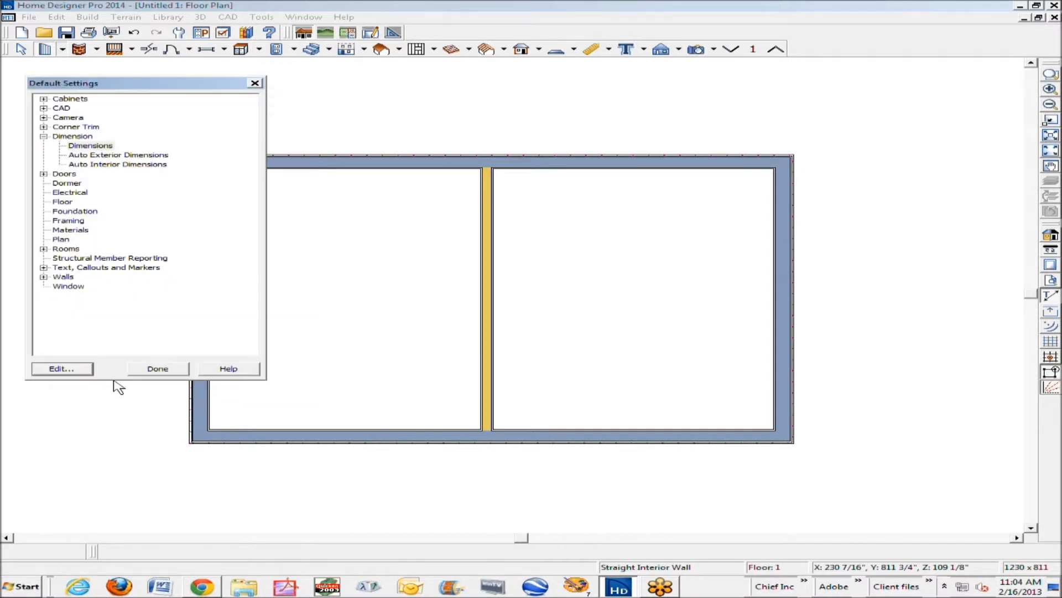
{"action": "left_click", "coordinate": [148, 369]}
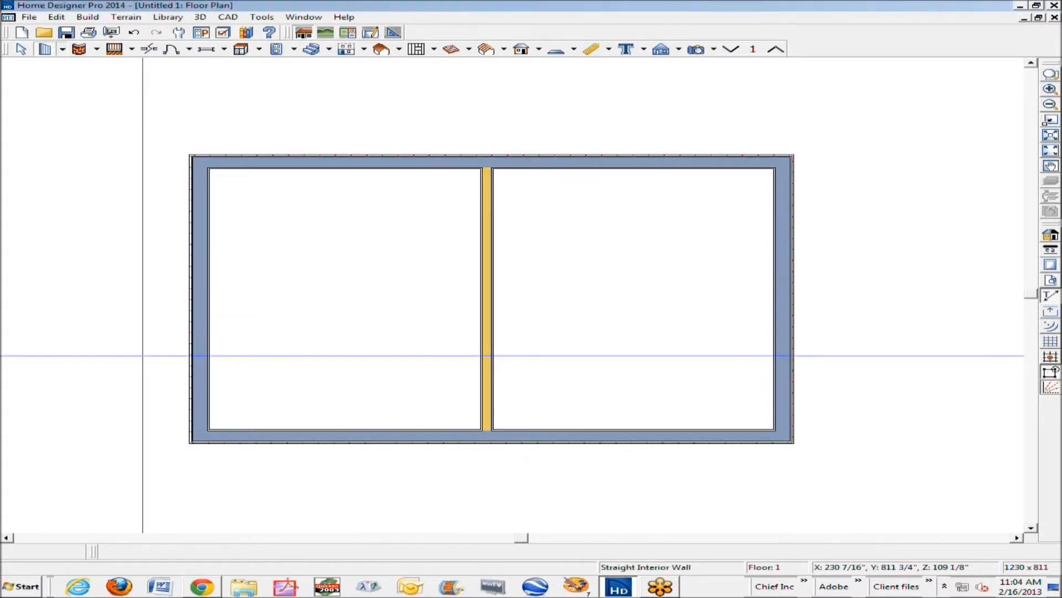
Place a 3068 hinged door in the right room's upper exterior wall and a 2668 hinged door in the interior partition.
{"action": "left_click", "coordinate": [175, 49]}
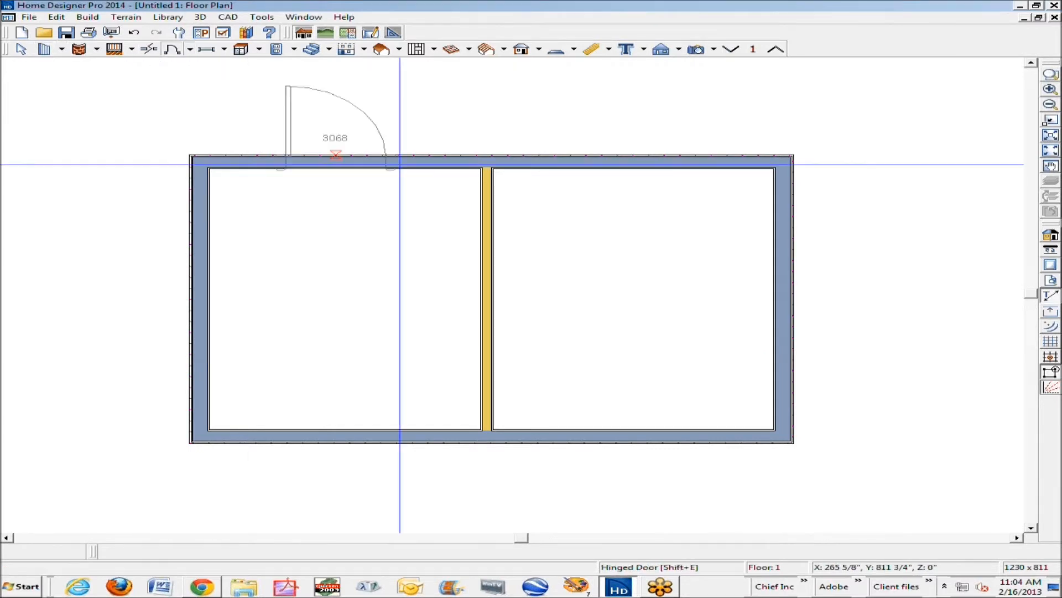
{"action": "left_click", "coordinate": [589, 193]}
{"action": "left_click", "coordinate": [490, 263]}
Place five 3040DH windows: upper wall of the left room, right wall, both rooms' lower wall sections, and left wall.
{"action": "left_click", "coordinate": [213, 49]}
{"action": "left_click", "coordinate": [340, 162]}
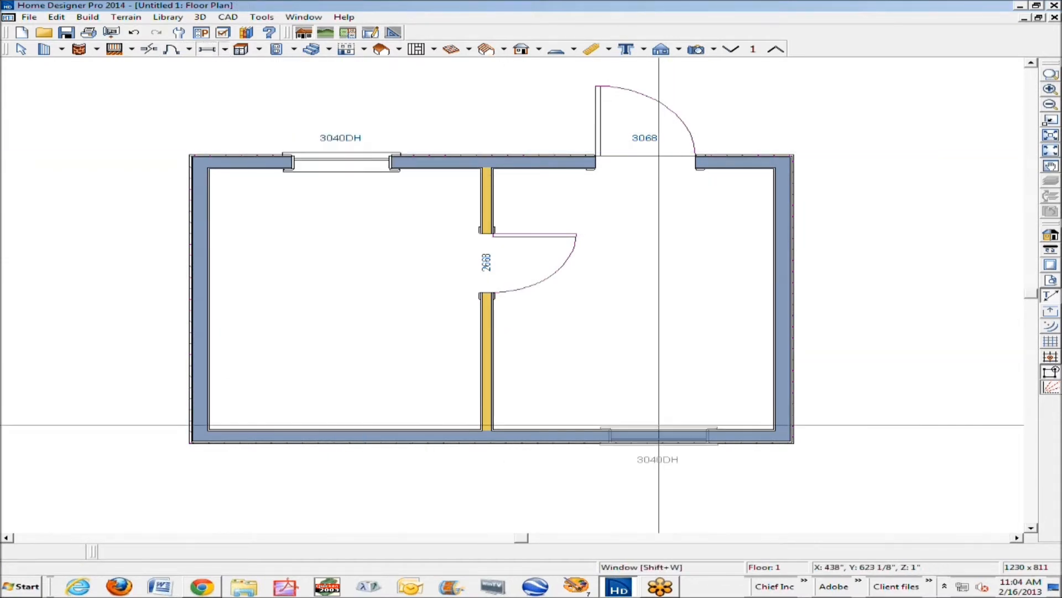
{"action": "left_click", "coordinate": [799, 312]}
{"action": "left_click", "coordinate": [659, 437]}
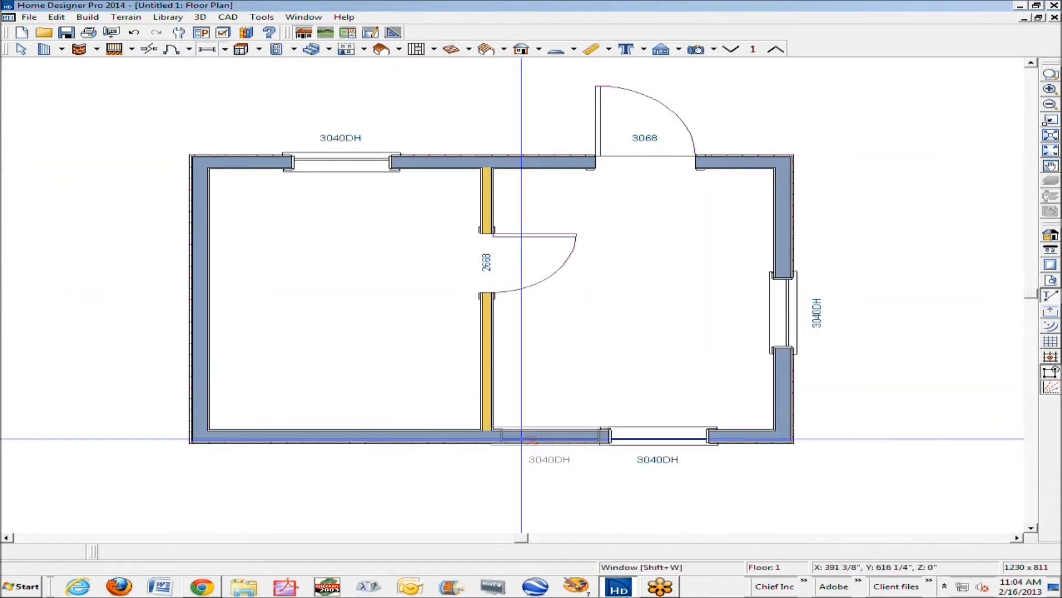
{"action": "left_click", "coordinate": [367, 437]}
{"action": "left_click", "coordinate": [201, 319]}
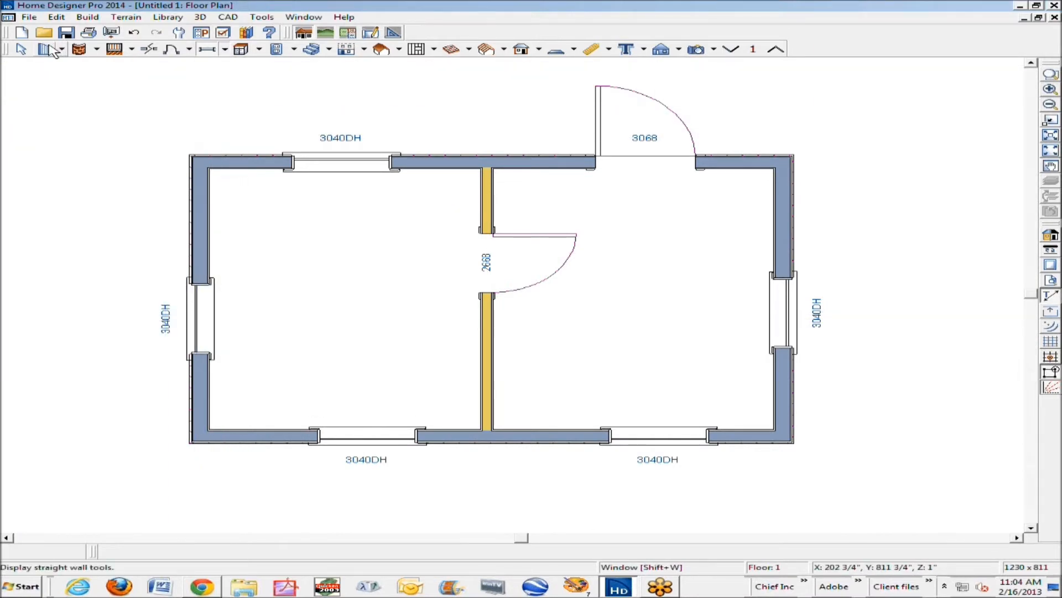
{"action": "left_click", "coordinate": [22, 49]}
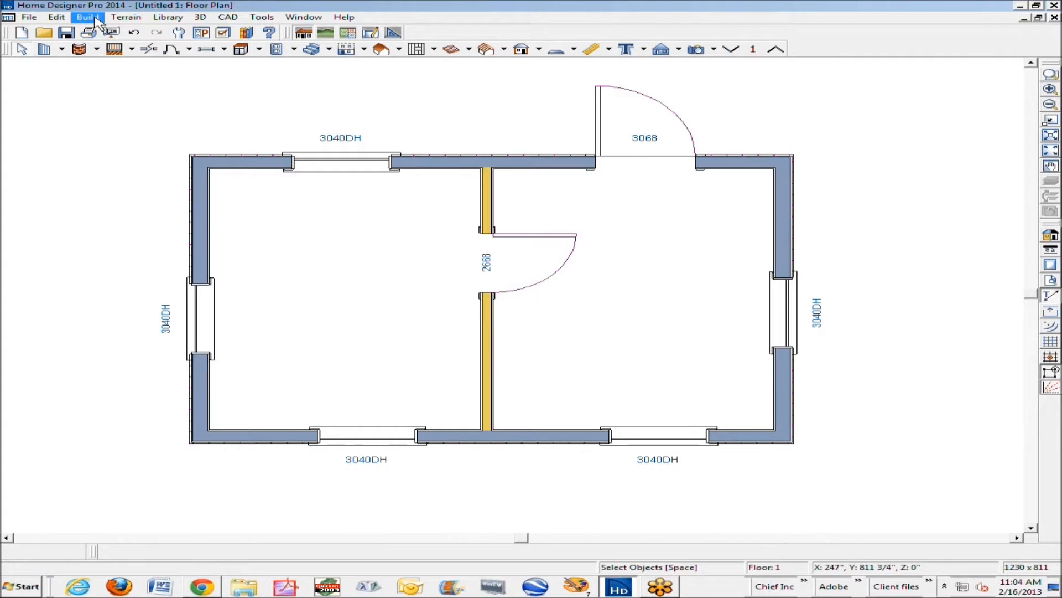
Open the Framing defaults and examine the materials assigned to general framing, posts and rafters.
{"action": "left_click", "coordinate": [56, 17]}
{"action": "mouse_move", "coordinate": [58, 228]}
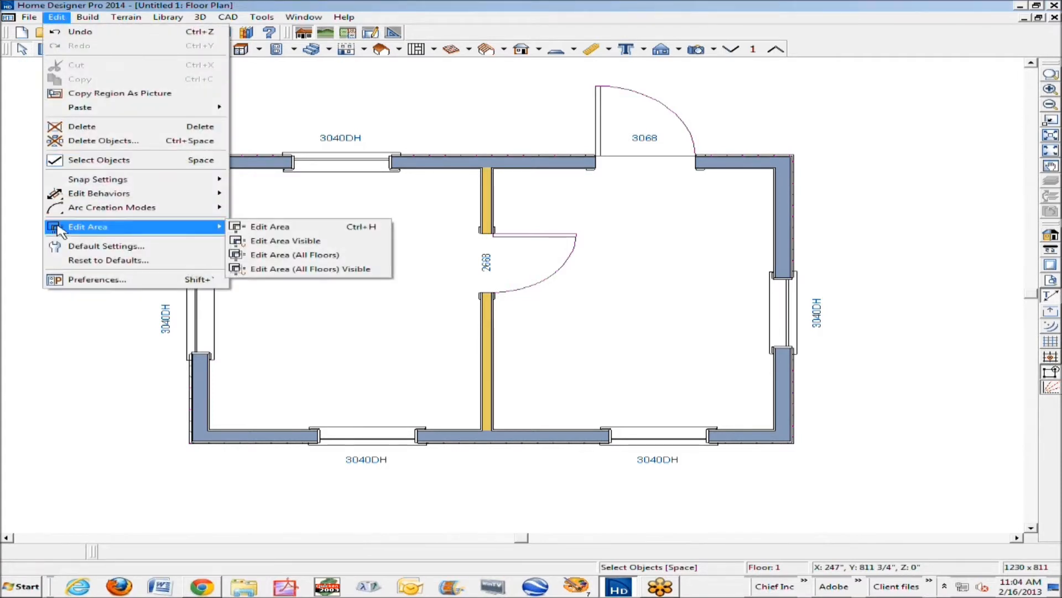
{"action": "left_click", "coordinate": [62, 247]}
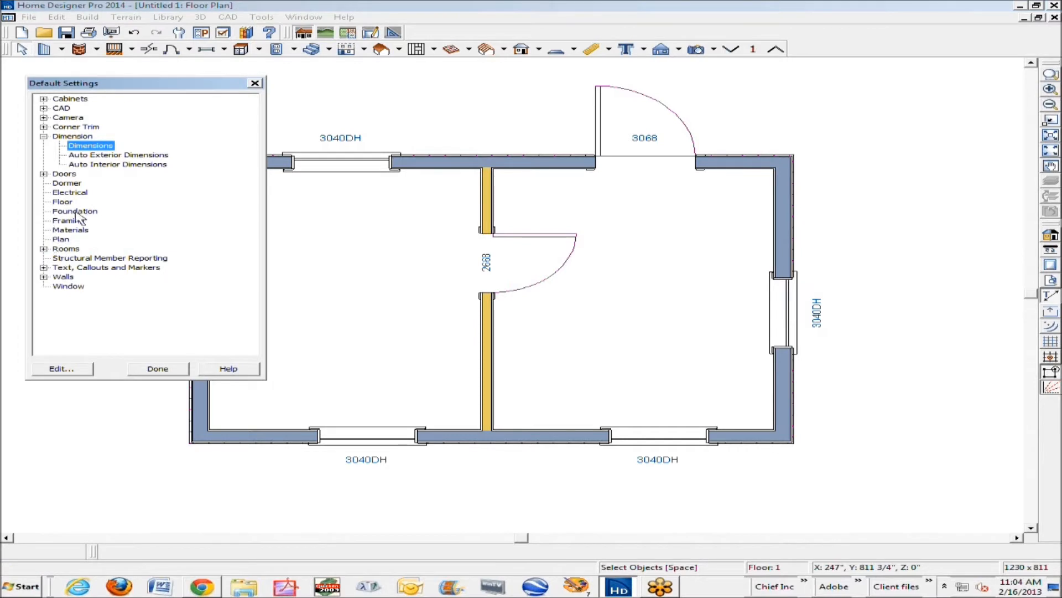
{"action": "left_click", "coordinate": [69, 221]}
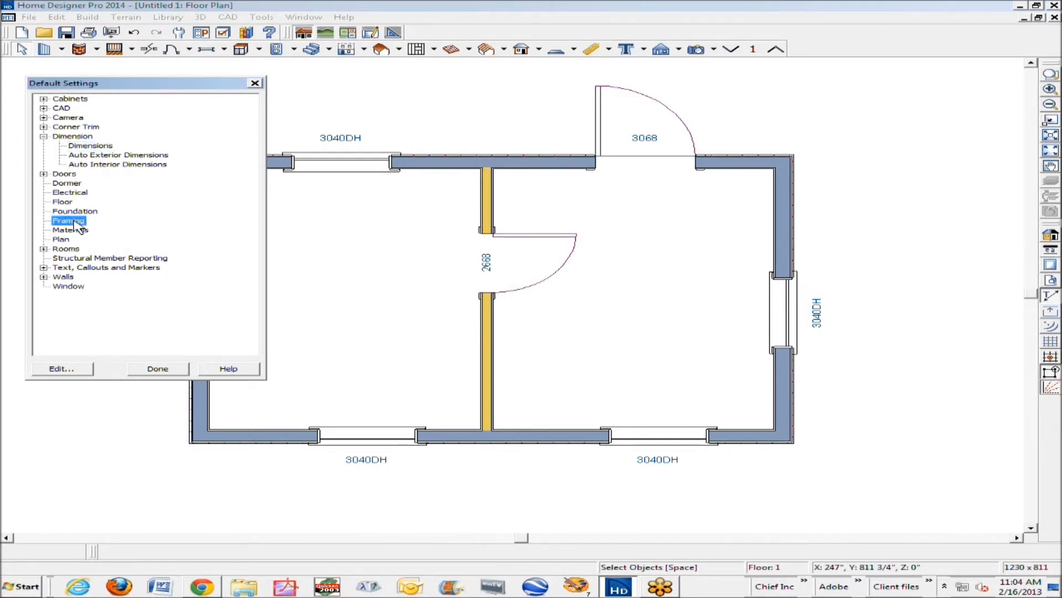
{"action": "left_click", "coordinate": [72, 370]}
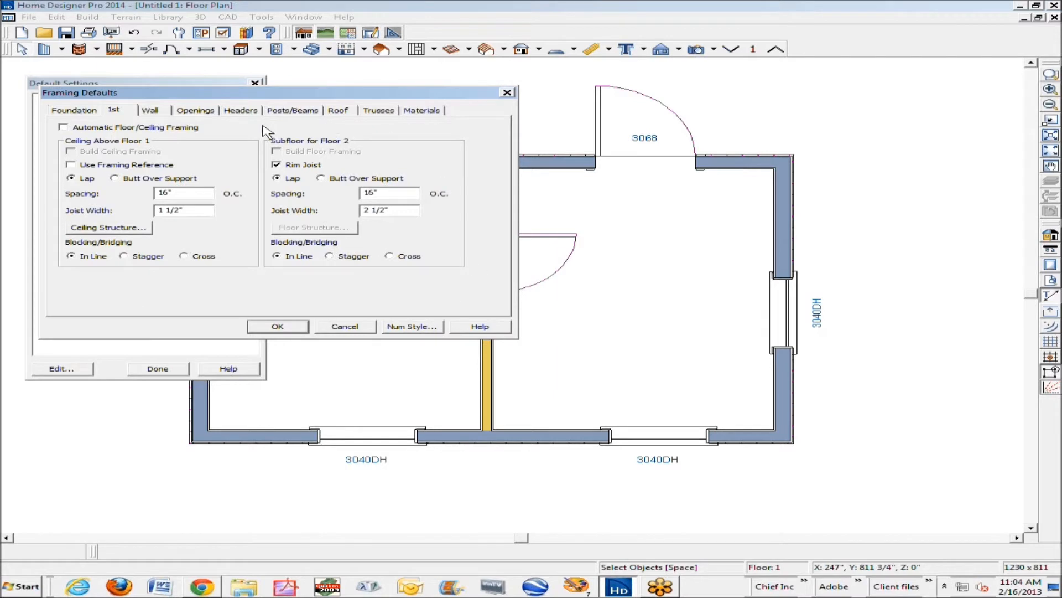
{"action": "left_click", "coordinate": [433, 111]}
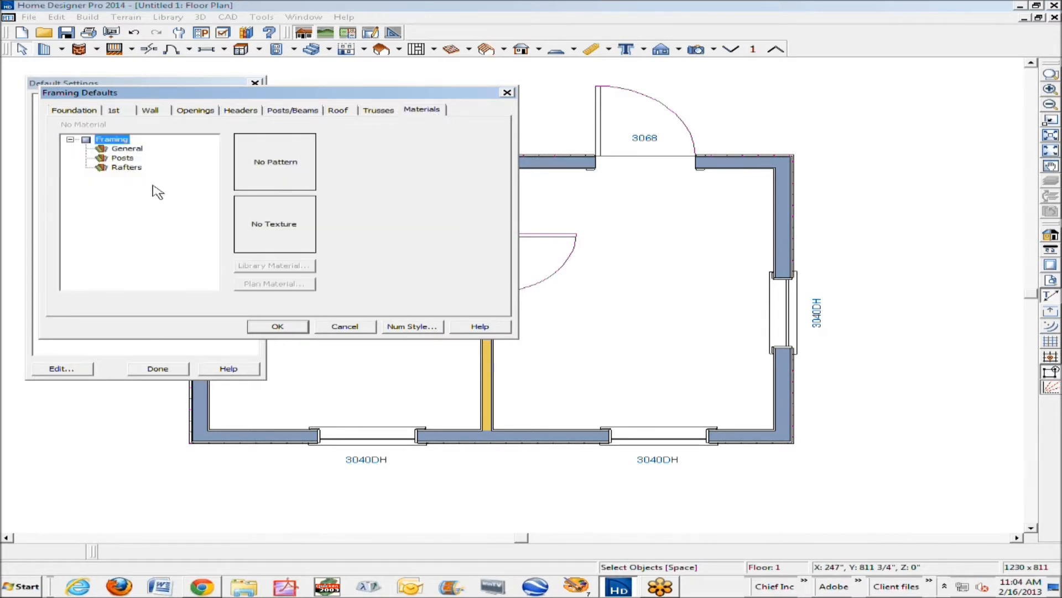
{"action": "left_click", "coordinate": [132, 159]}
{"action": "left_click", "coordinate": [131, 148]}
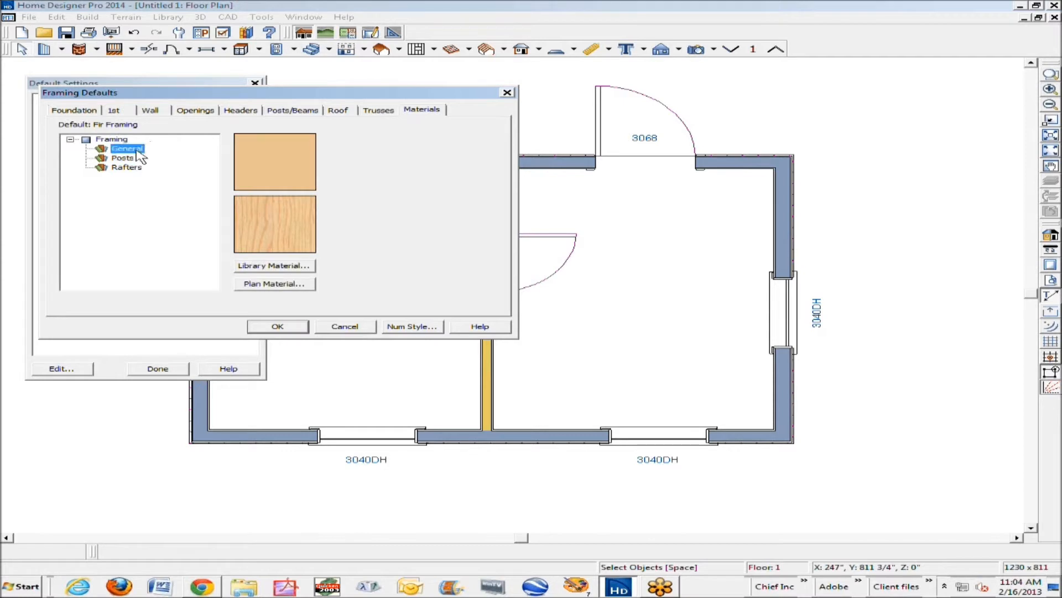
{"action": "left_click", "coordinate": [130, 168]}
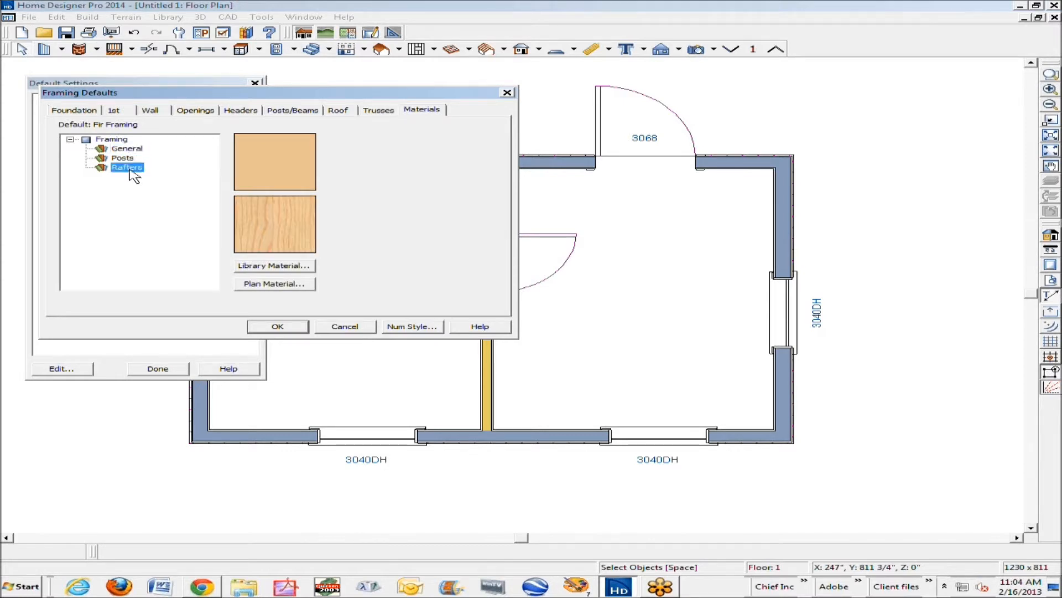
Enable Automatic Floor/Ceiling Framing for the 1st floor and Automatic Wall Framing in the Framing defaults.
{"action": "left_click", "coordinate": [112, 112]}
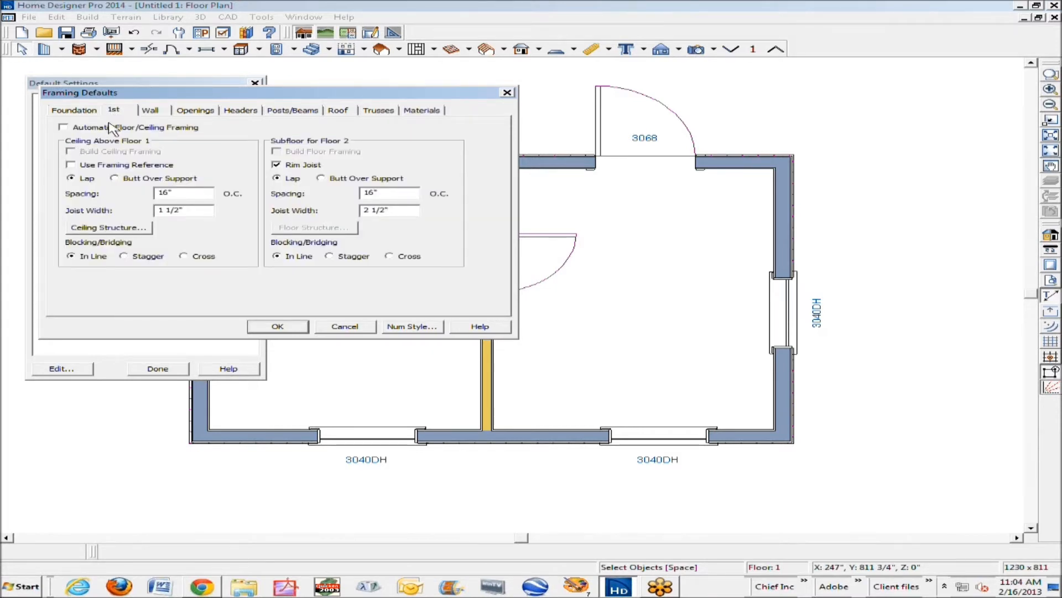
{"action": "left_click", "coordinate": [63, 127]}
{"action": "left_click", "coordinate": [154, 110]}
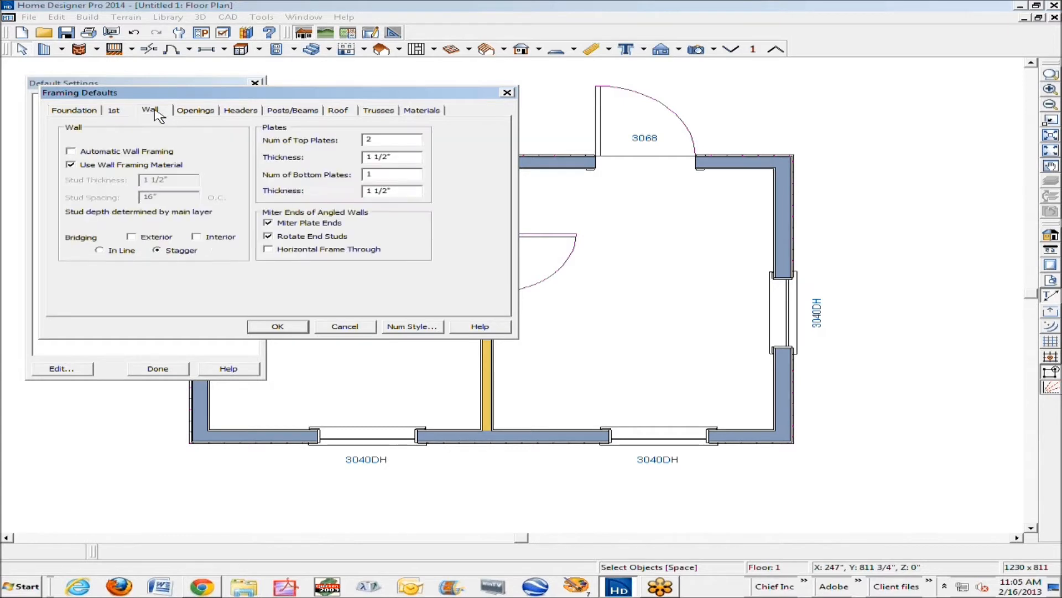
{"action": "left_click", "coordinate": [71, 151]}
Review the opening, header, post/beam, roof and truss framing defaults, accept the framing changes and close the default settings.
{"action": "left_click", "coordinate": [196, 110]}
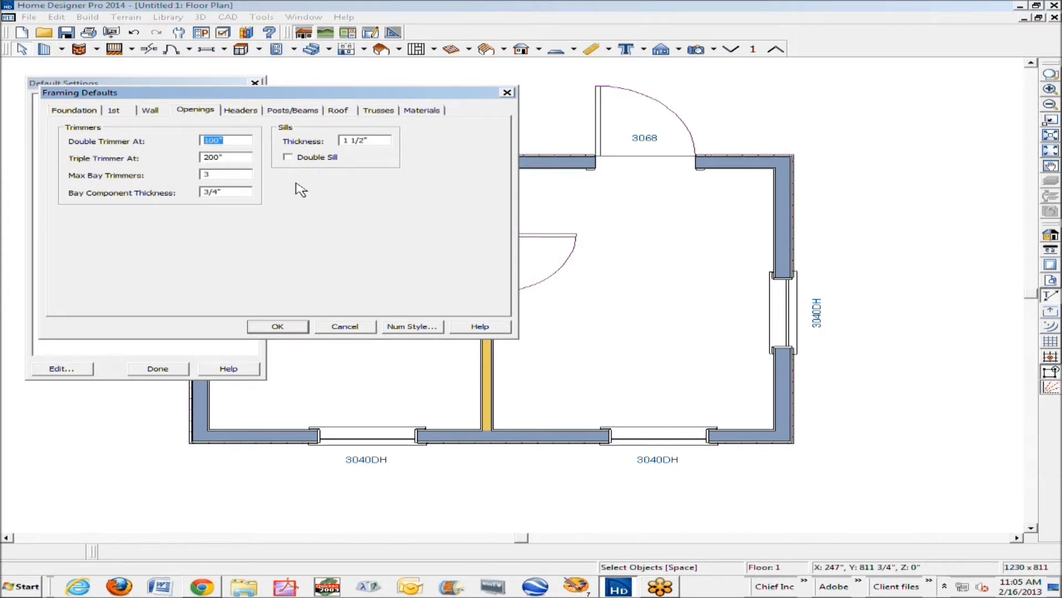
{"action": "left_click", "coordinate": [232, 114]}
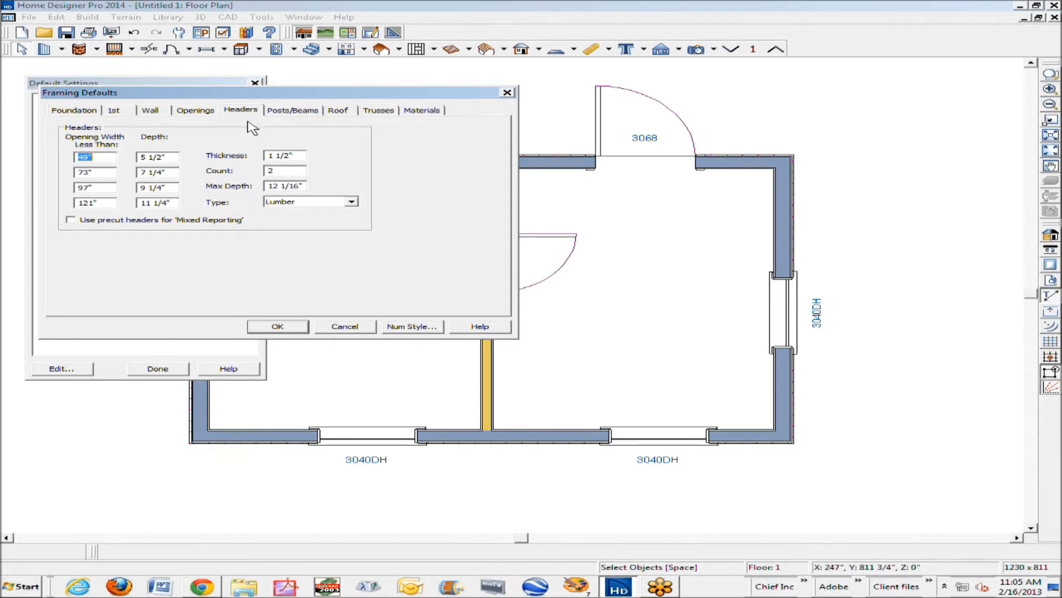
{"action": "left_click", "coordinate": [306, 114]}
{"action": "left_click", "coordinate": [350, 111]}
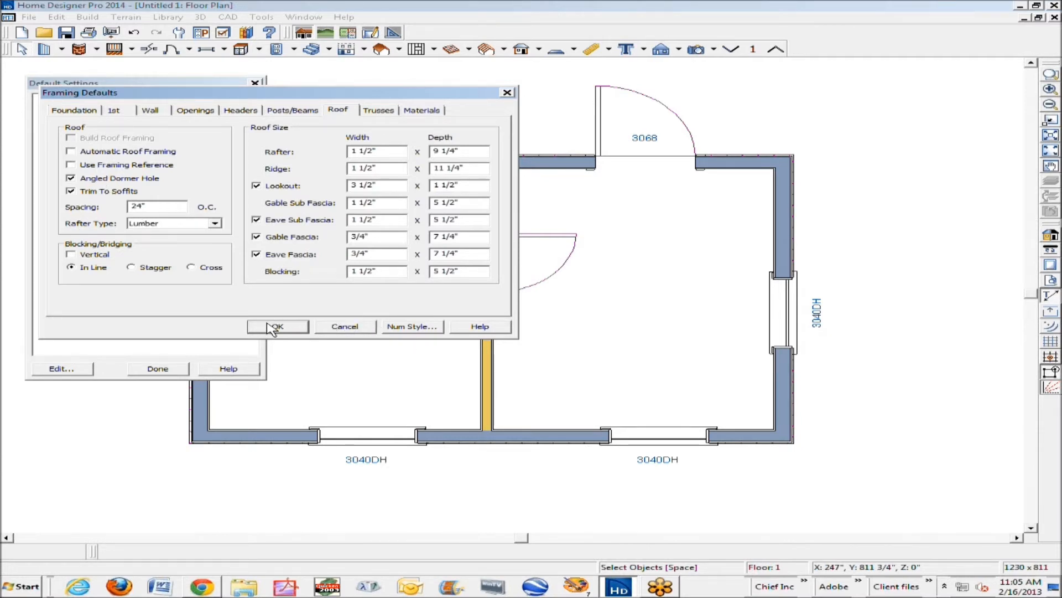
{"action": "left_click", "coordinate": [379, 110]}
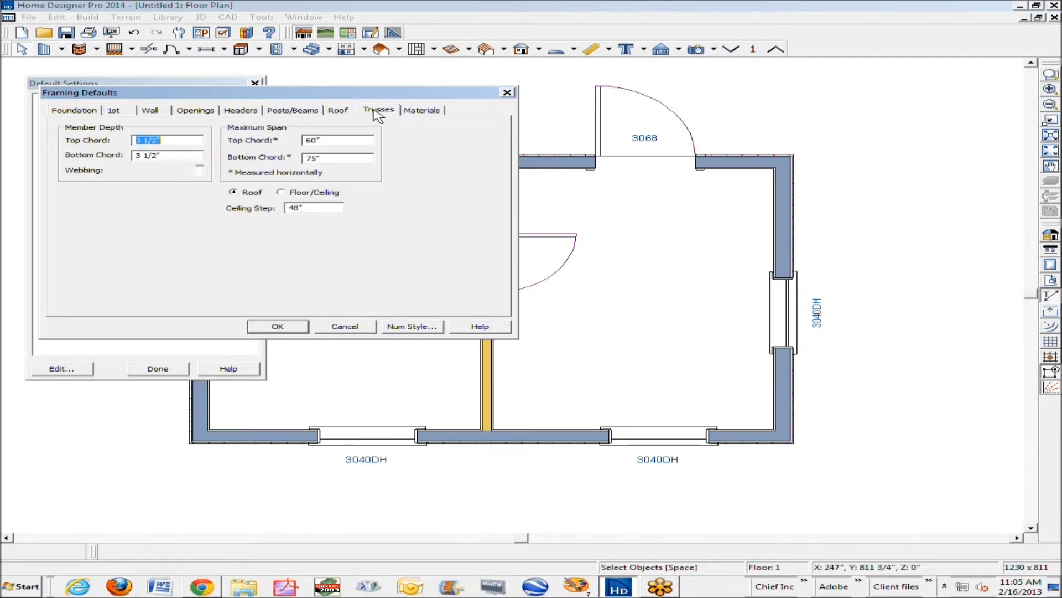
{"action": "left_click", "coordinate": [278, 327]}
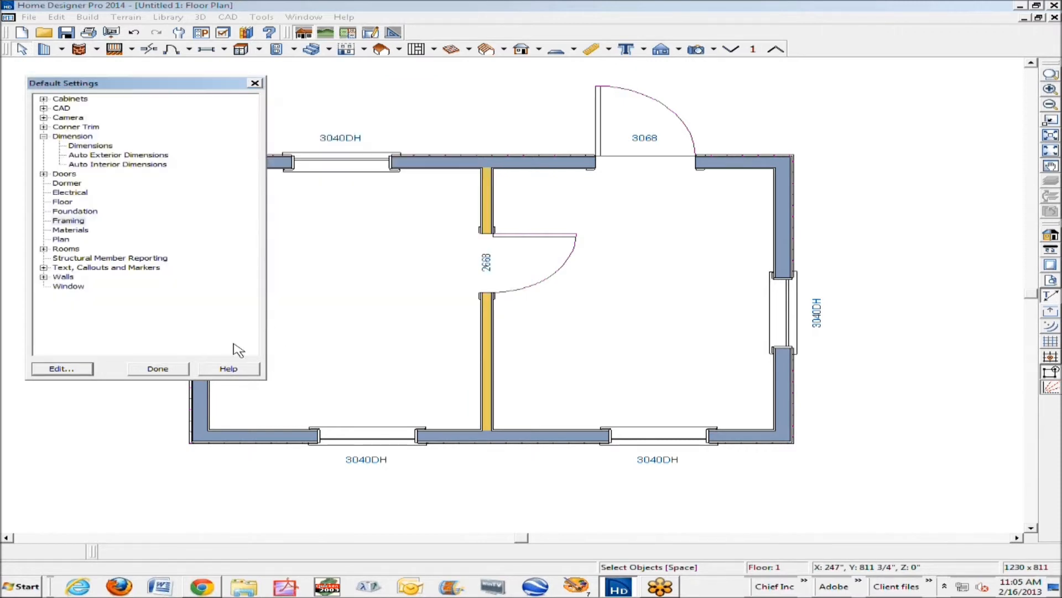
{"action": "left_click", "coordinate": [165, 372]}
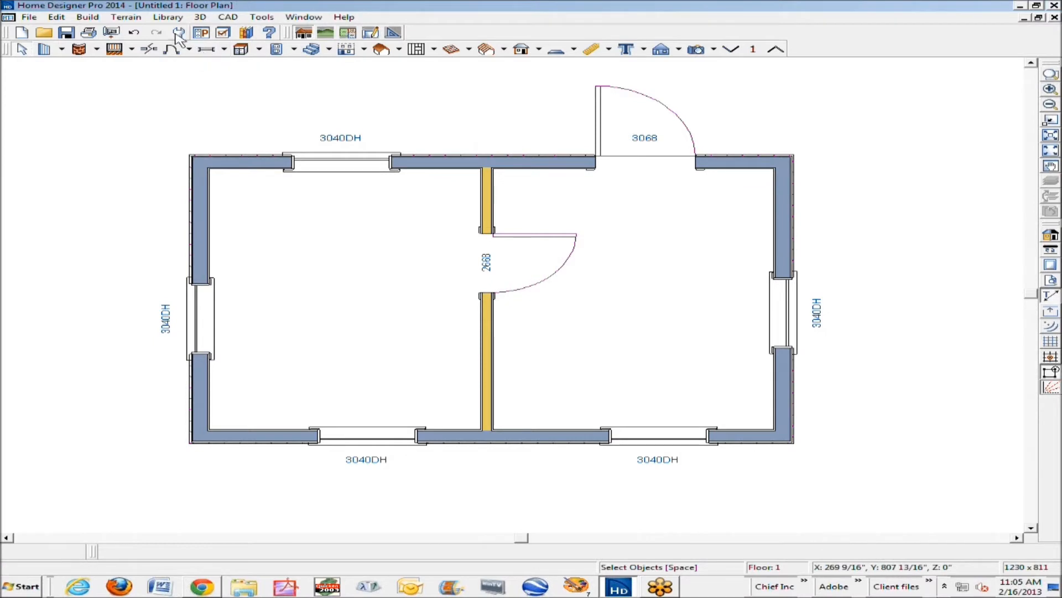
Open the Build Framing settings, review the wall, opening, header, post/beam, truss and material options, and enable Build Roof Framing.
{"action": "left_click", "coordinate": [87, 17]}
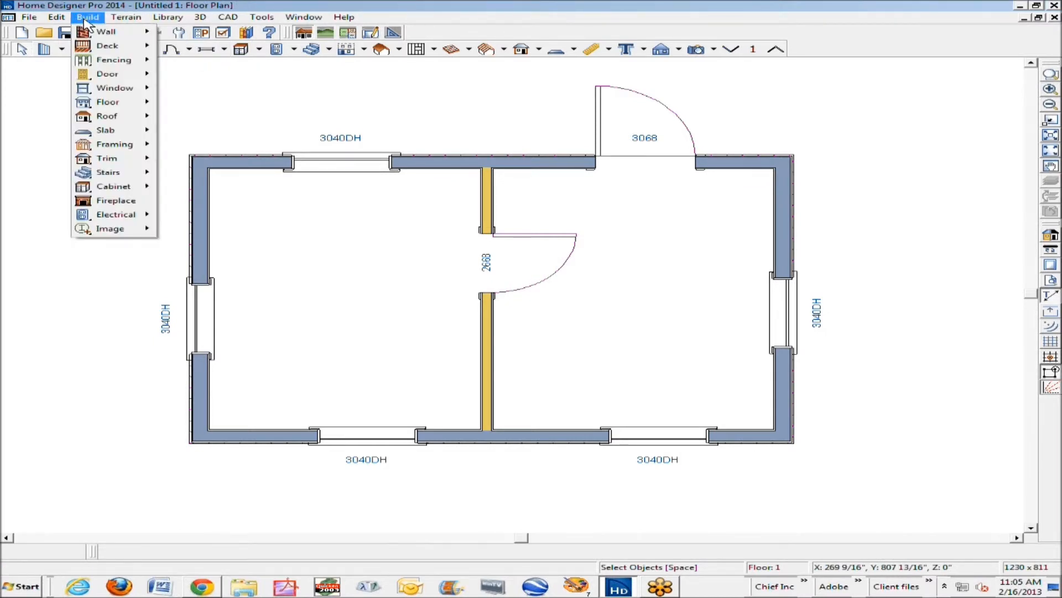
{"action": "mouse_move", "coordinate": [110, 144]}
{"action": "left_click", "coordinate": [225, 147]}
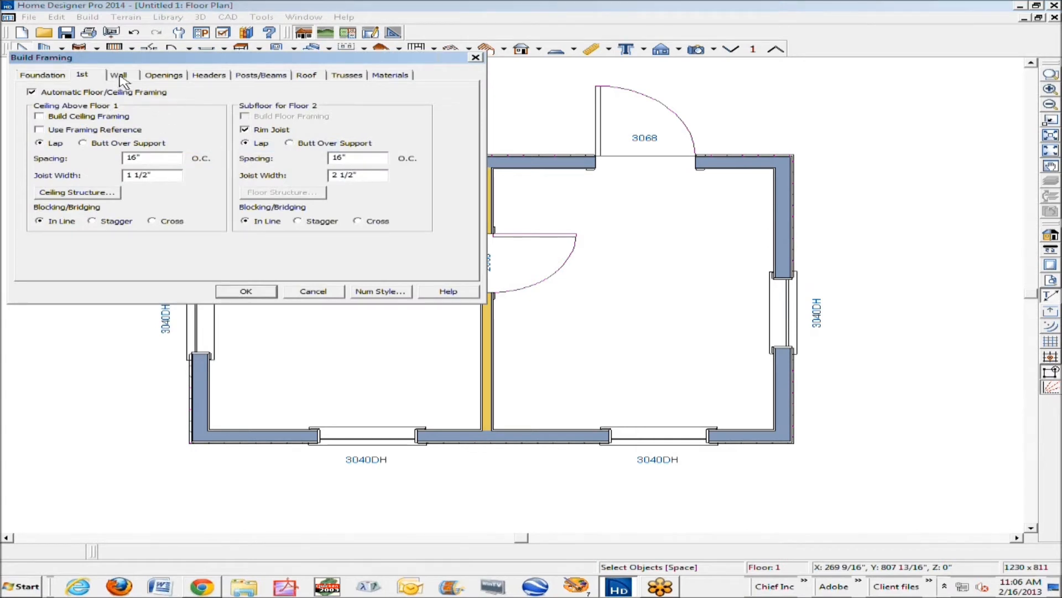
{"action": "left_click", "coordinate": [121, 78]}
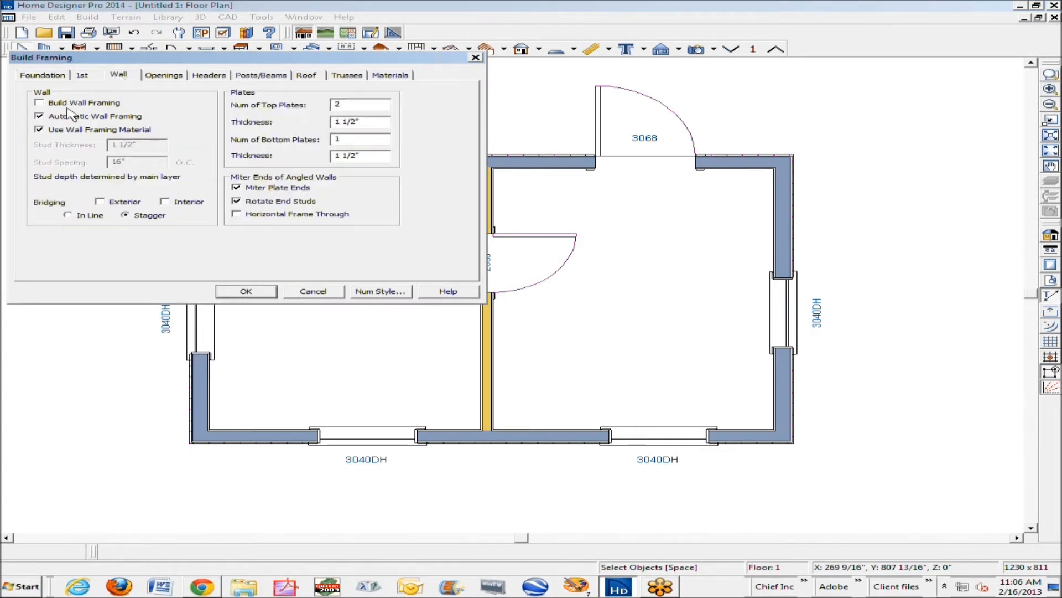
{"action": "left_click", "coordinate": [169, 75]}
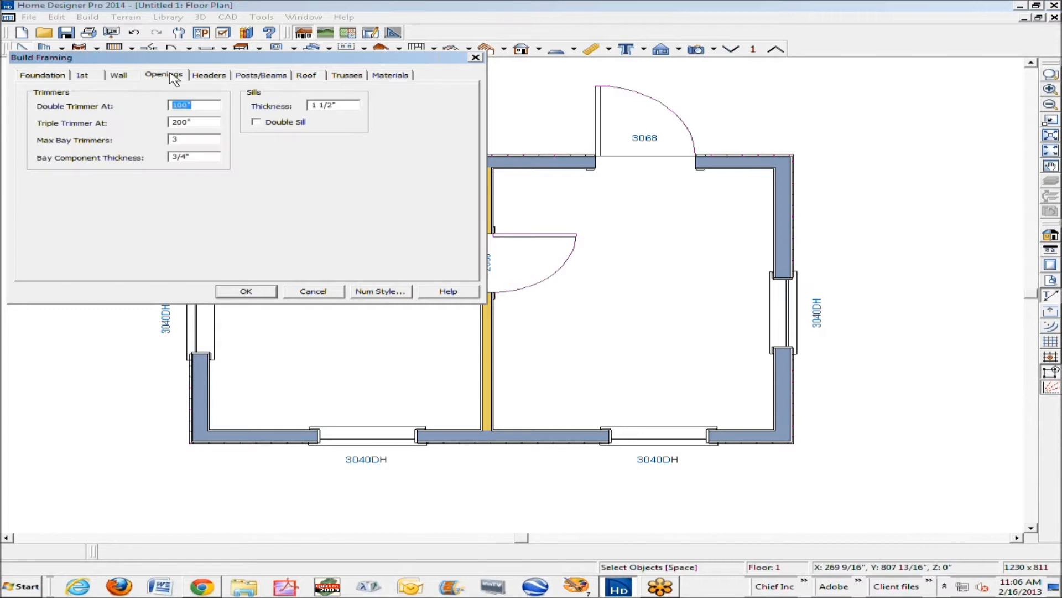
{"action": "left_click", "coordinate": [219, 78]}
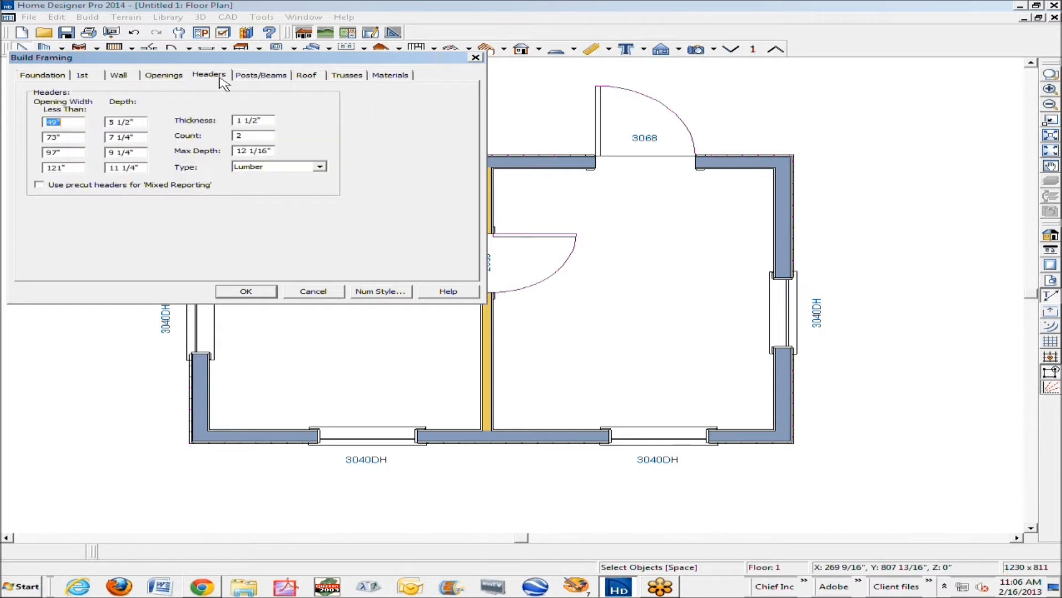
{"action": "left_click", "coordinate": [265, 79]}
{"action": "left_click", "coordinate": [304, 77]}
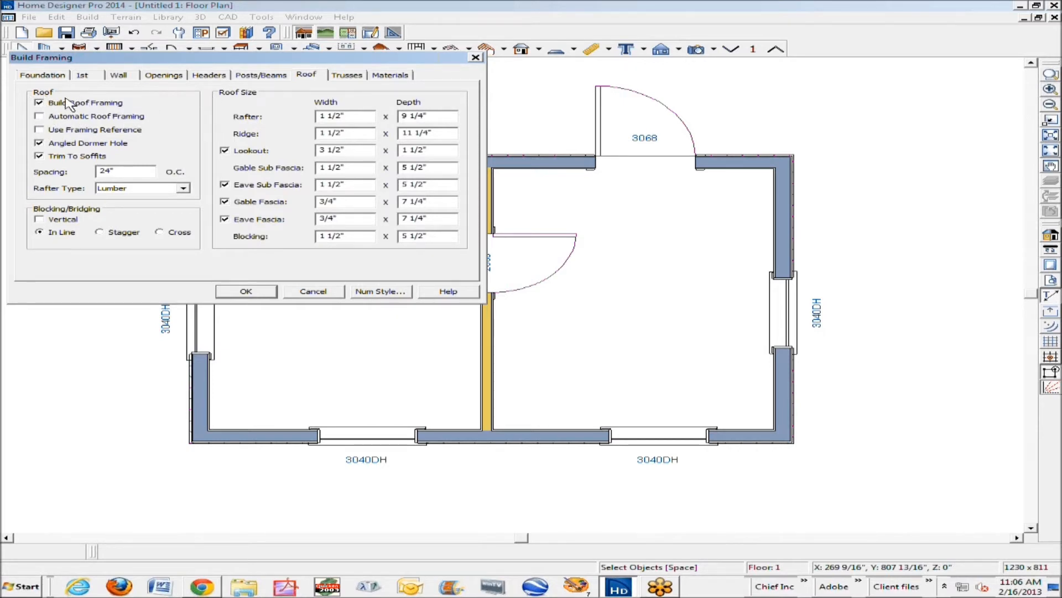
{"action": "left_click", "coordinate": [348, 75]}
{"action": "left_click", "coordinate": [378, 77]}
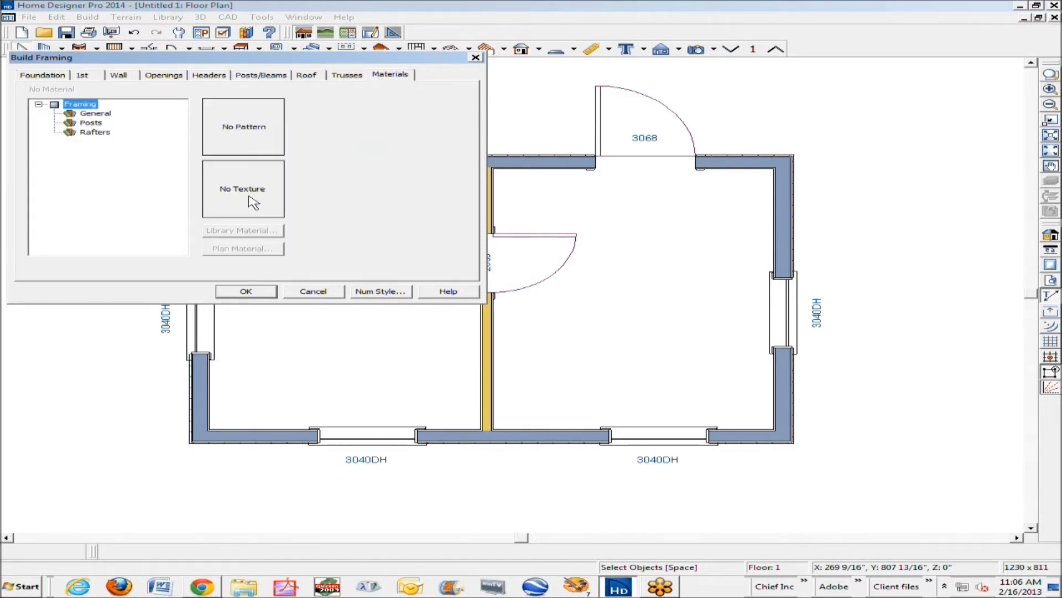
Build the framing and turn on display of the wall, roof and roof truss framing layers in the floor plan.
{"action": "left_click", "coordinate": [235, 294]}
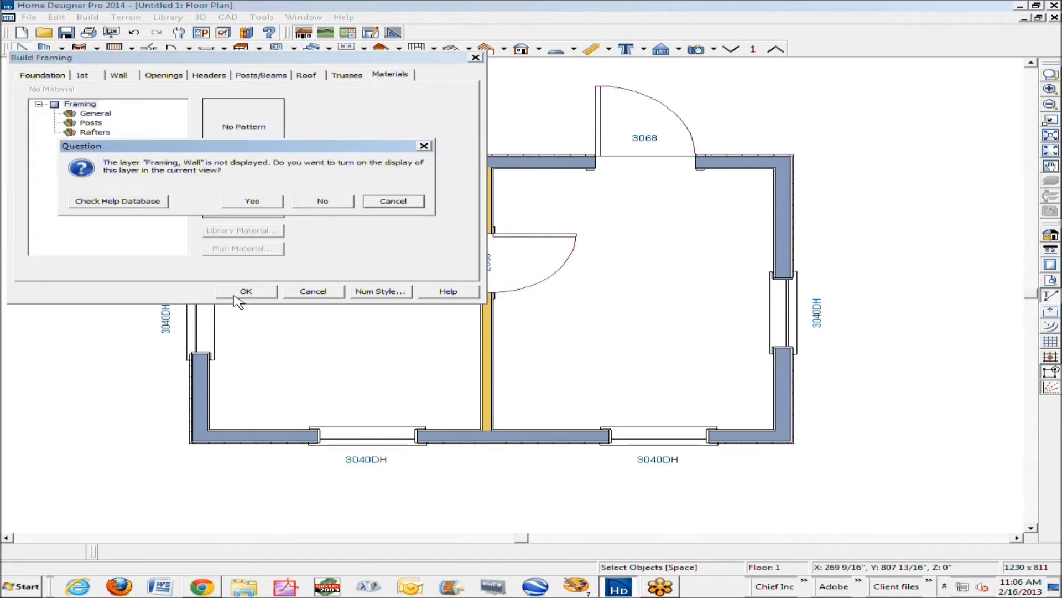
{"action": "left_click", "coordinate": [254, 202]}
{"action": "left_click", "coordinate": [269, 201]}
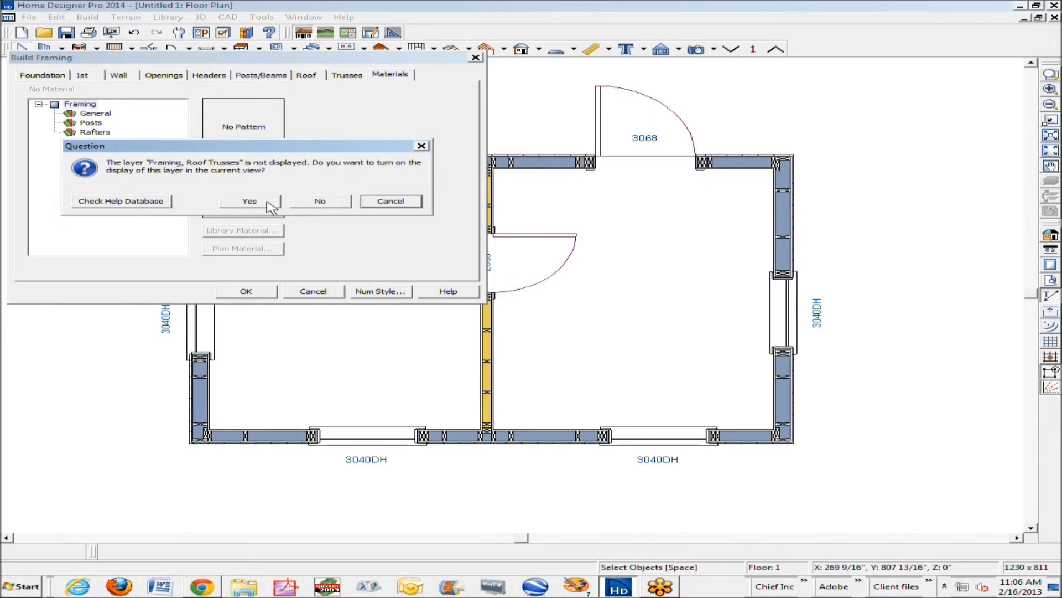
{"action": "left_click", "coordinate": [263, 202]}
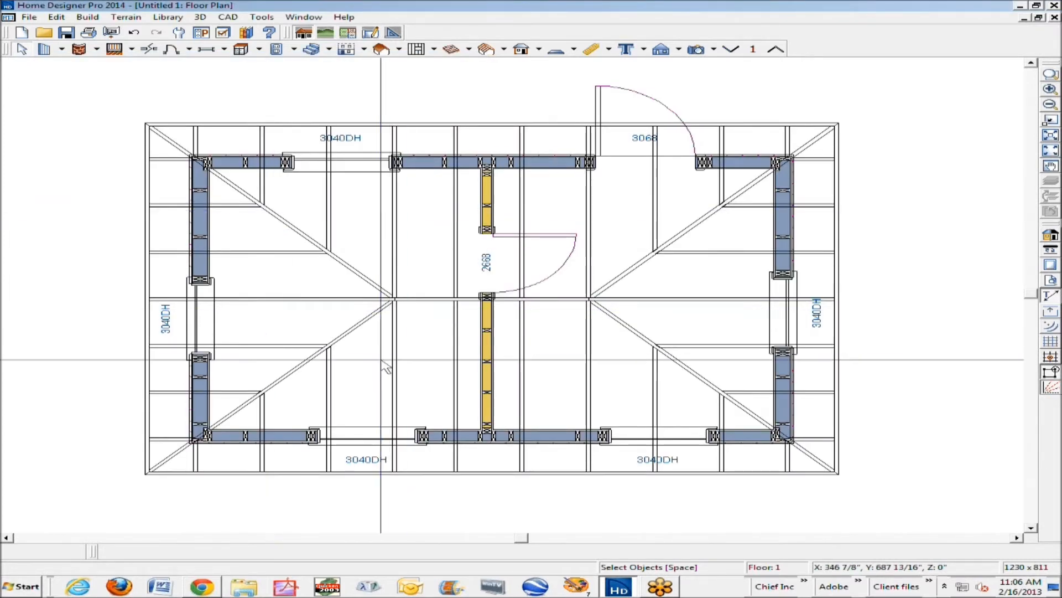
{"action": "scroll", "coordinate": [458, 363], "scroll_direction": "down", "scroll_amount": 1}
{"action": "scroll", "coordinate": [457, 355], "scroll_direction": "up", "scroll_amount": 1}
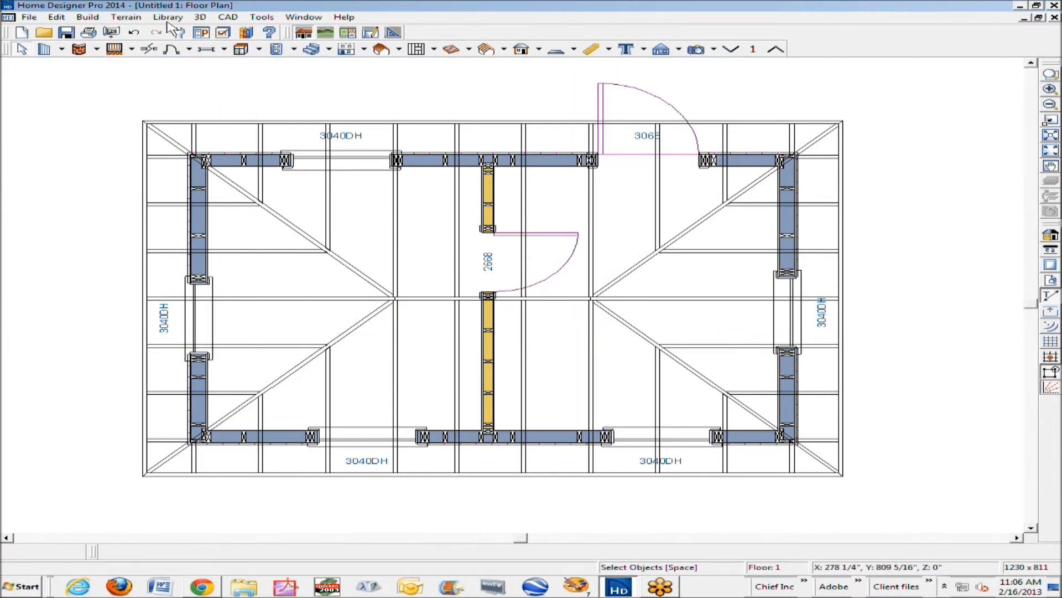
Display the "Framing, Ceiling" layer and hide "Framing, Roof" and "Framing, Roof Trusses", keeping "Framing, Wall" displayed.
{"action": "left_click", "coordinate": [225, 35]}
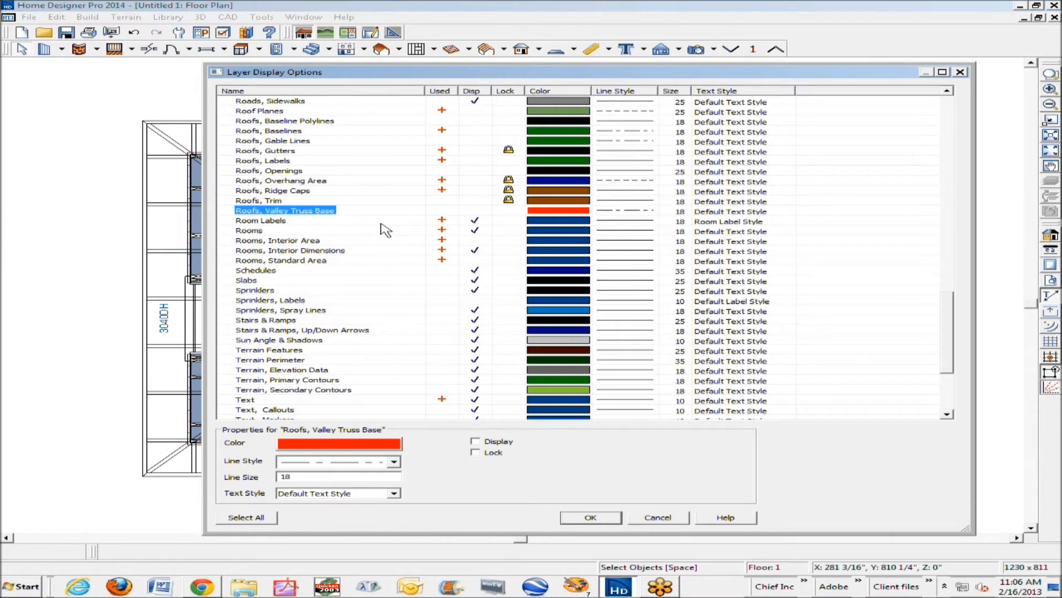
{"action": "scroll", "coordinate": [409, 252], "scroll_direction": "down", "scroll_amount": 5}
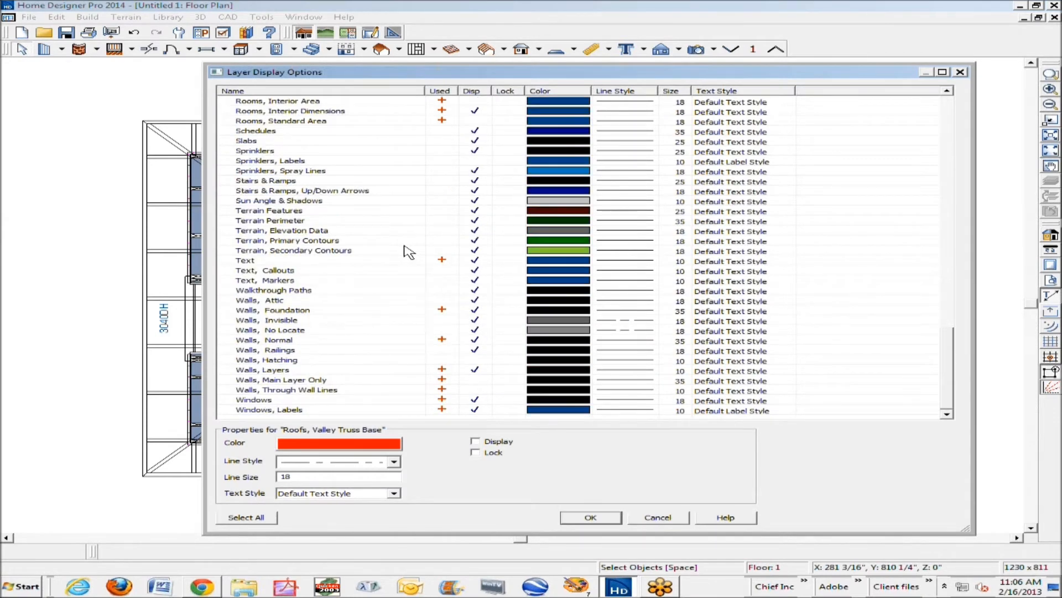
{"action": "scroll", "coordinate": [409, 252], "scroll_direction": "up", "scroll_amount": 7}
{"action": "key", "text": "f"}
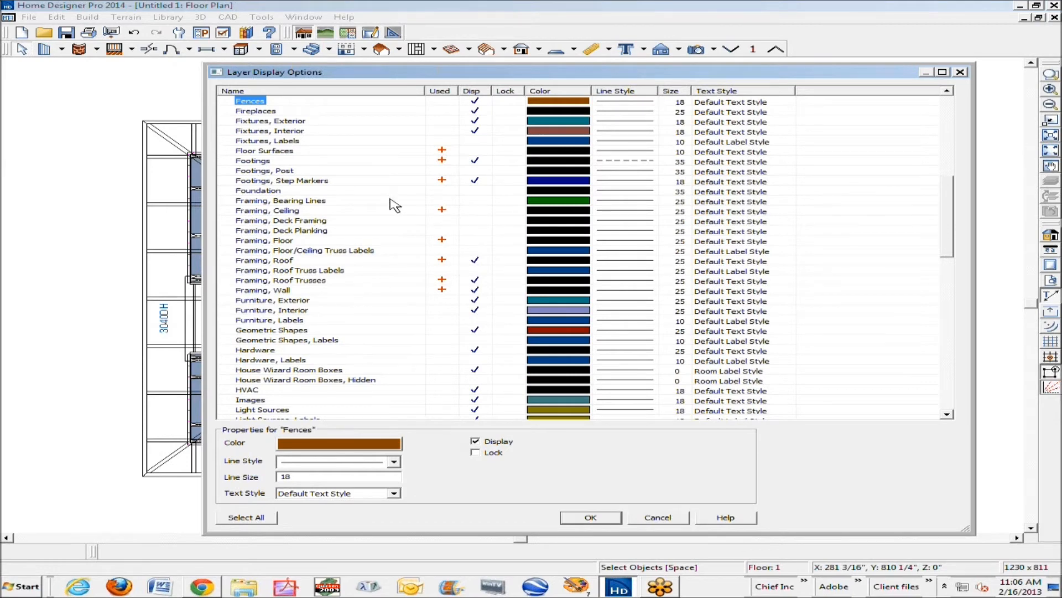
{"action": "left_click", "coordinate": [473, 211]}
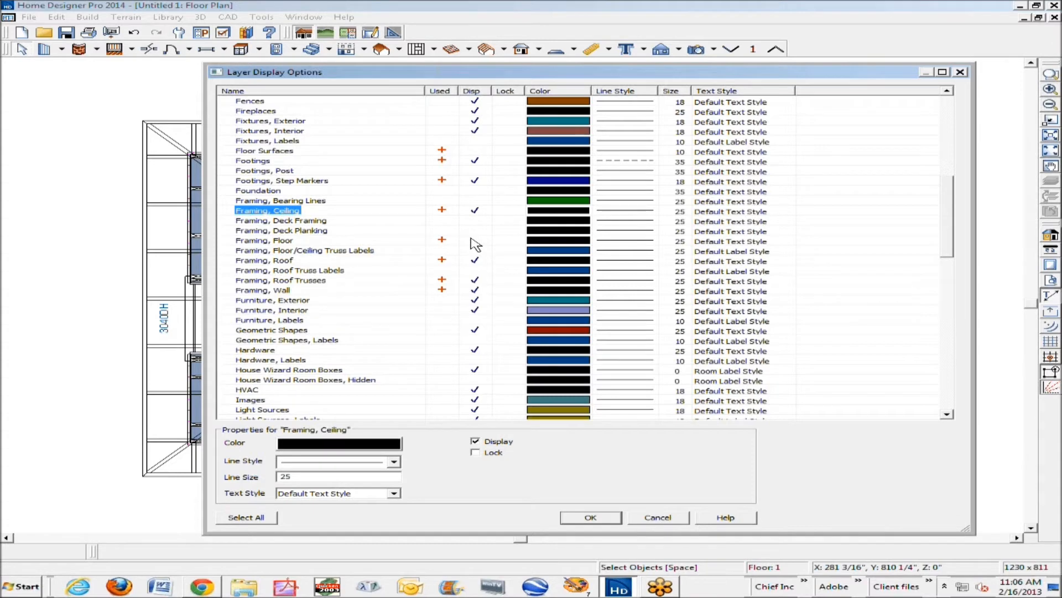
{"action": "left_click", "coordinate": [474, 260]}
{"action": "left_click", "coordinate": [482, 258]}
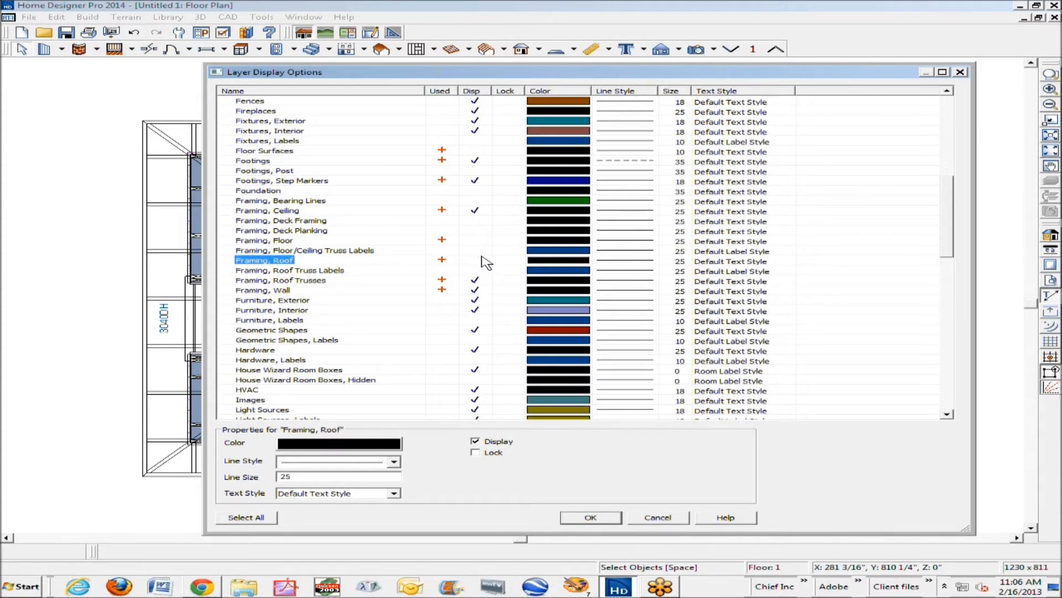
{"action": "left_click", "coordinate": [480, 288]}
{"action": "left_click", "coordinate": [476, 281]}
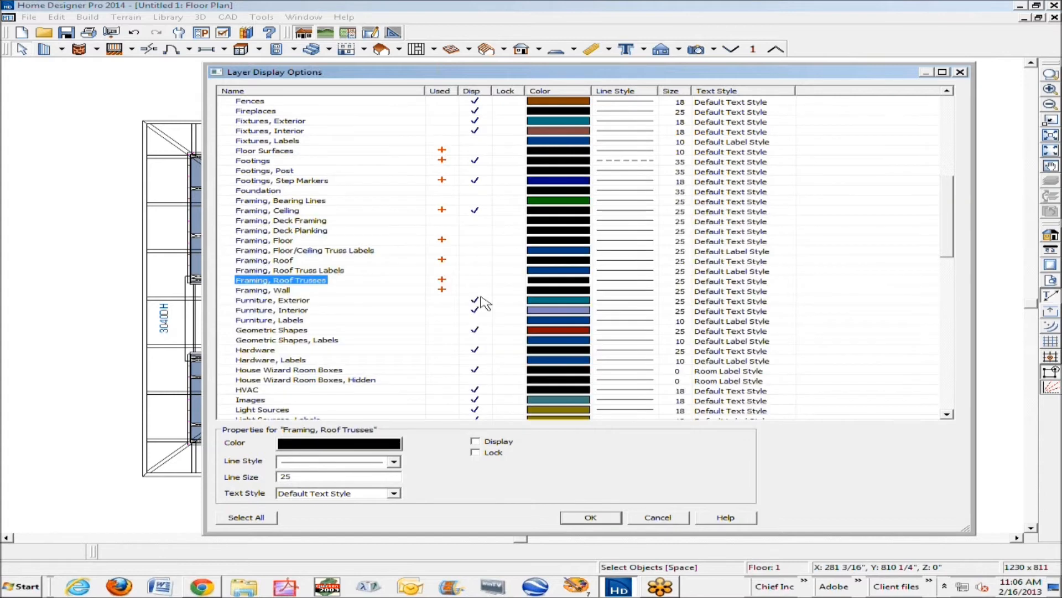
{"action": "left_click", "coordinate": [471, 290]}
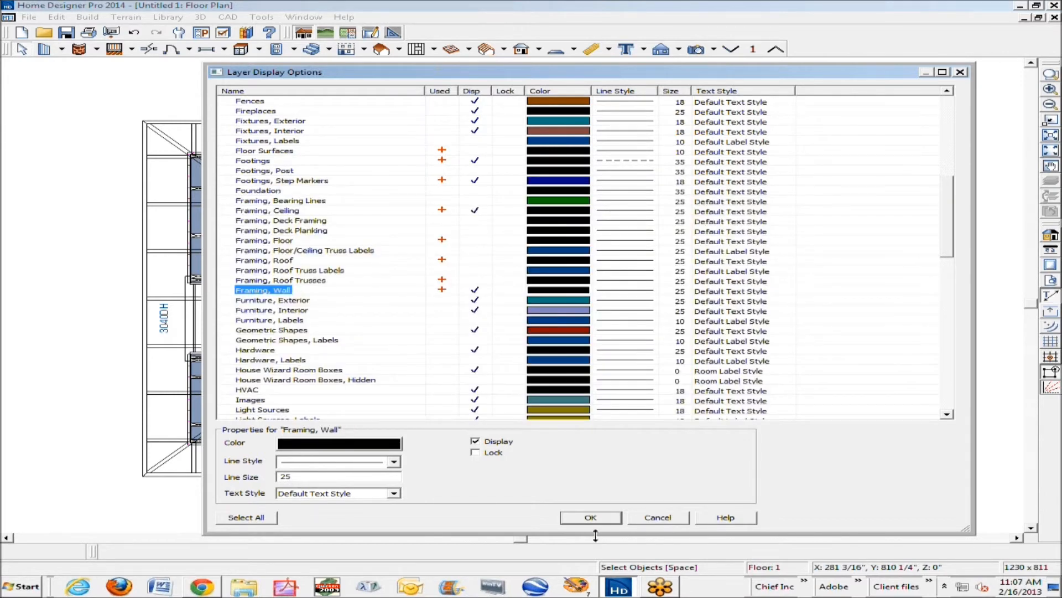
{"action": "left_click", "coordinate": [590, 519]}
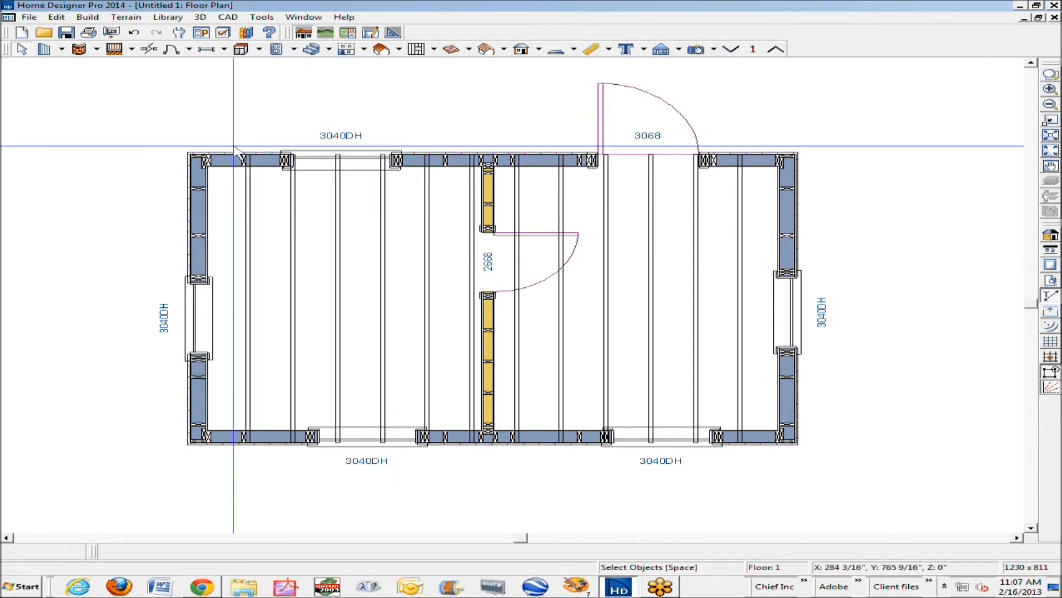
Turn off display of the "Walls, Layers" layer and inspect the studs at the plan's upper-left corner.
{"action": "scroll", "coordinate": [232, 158], "scroll_direction": "up", "scroll_amount": 5}
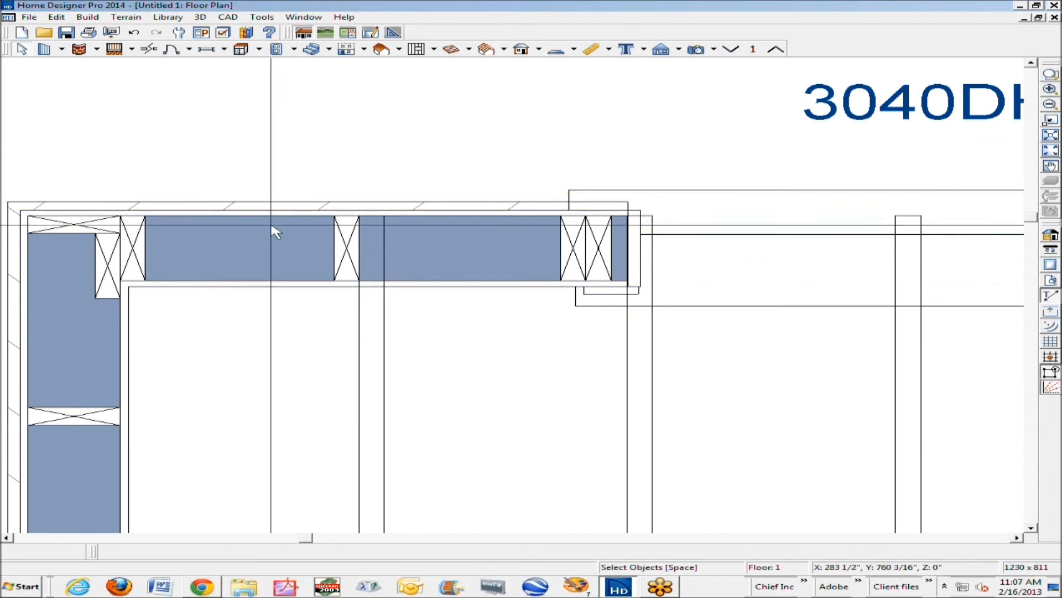
{"action": "left_click", "coordinate": [224, 35]}
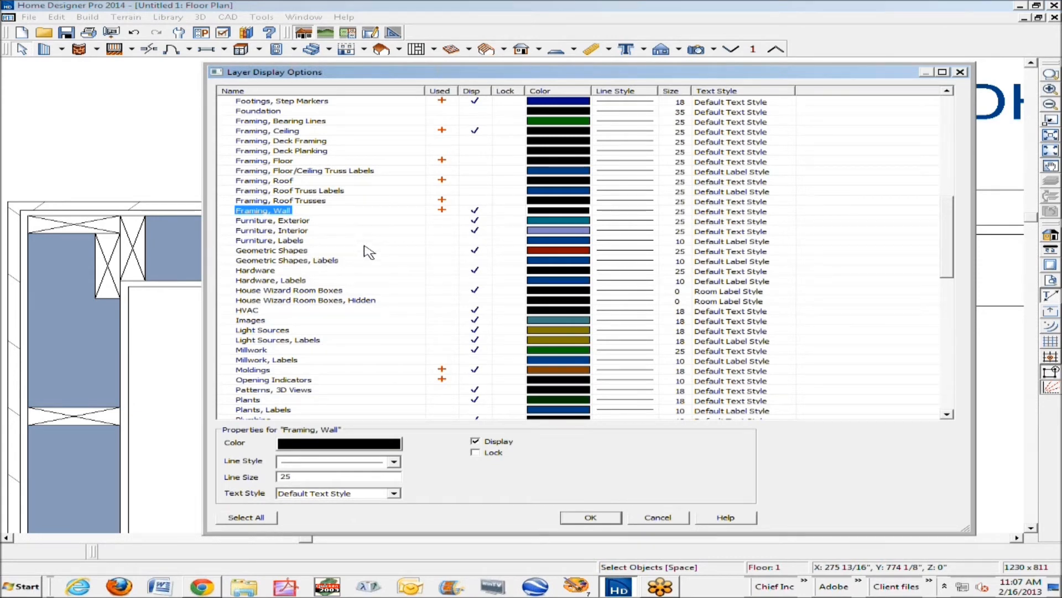
{"action": "key", "text": "w"}
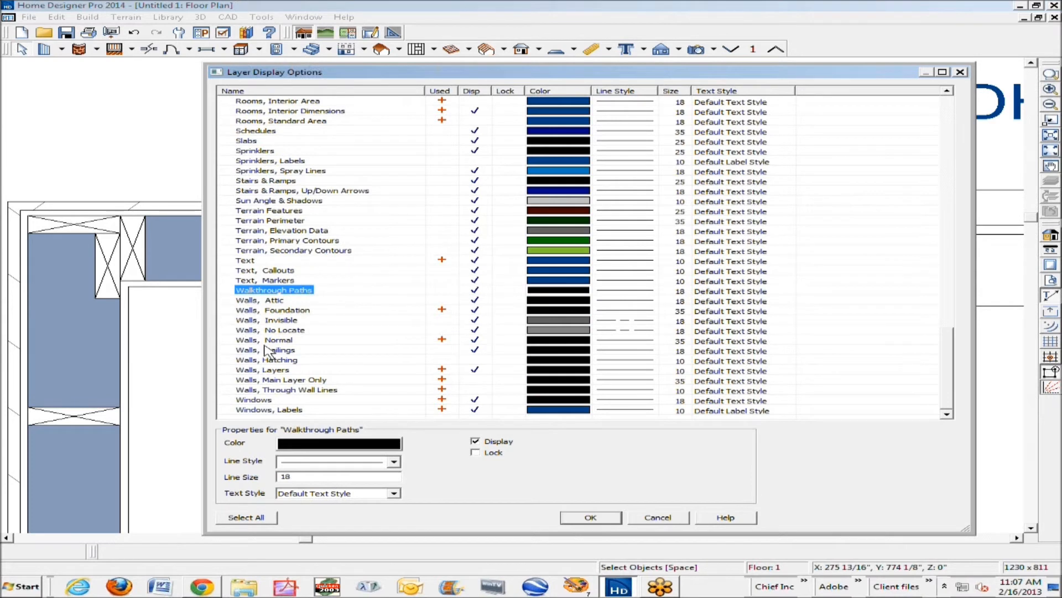
{"action": "left_click", "coordinate": [476, 369]}
{"action": "left_click", "coordinate": [590, 518]}
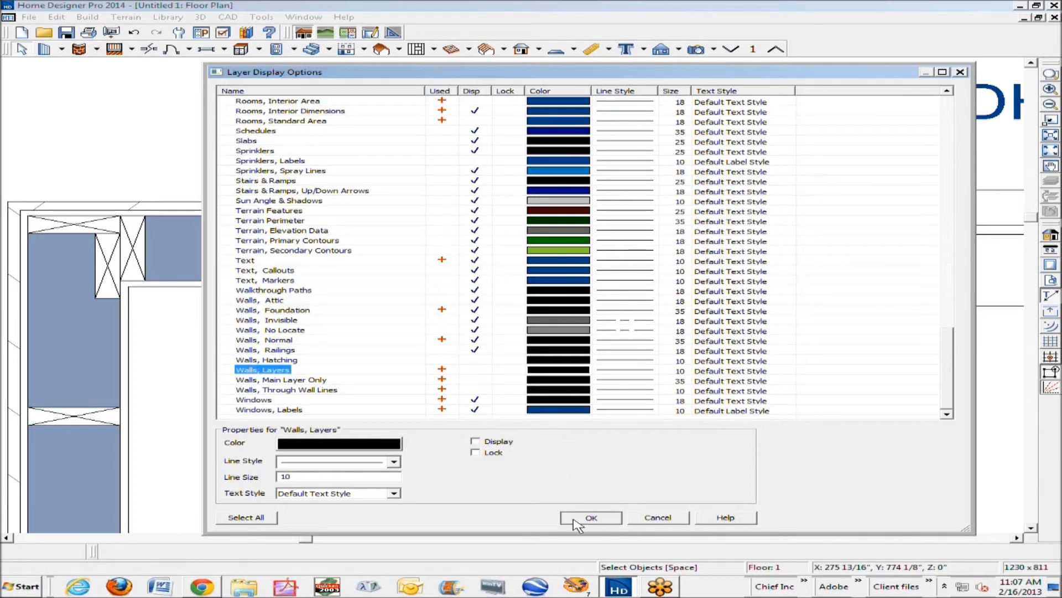
{"action": "scroll", "coordinate": [505, 397], "scroll_direction": "down", "scroll_amount": 1}
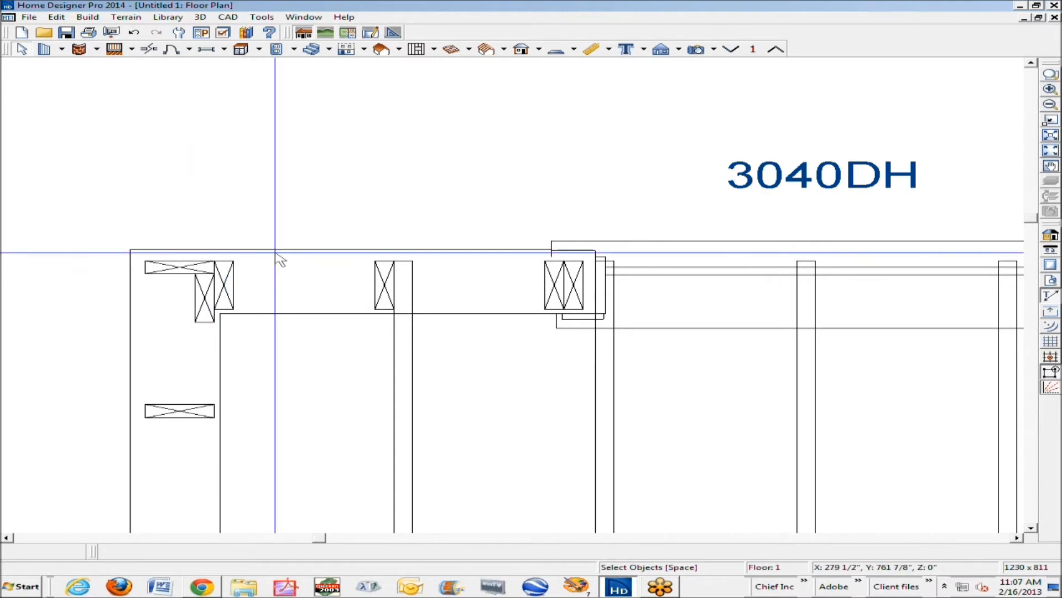
Turn on display of the "Walls, Main Layer Only" layer so the walls are drawn by their main layer.
{"action": "left_click", "coordinate": [220, 37]}
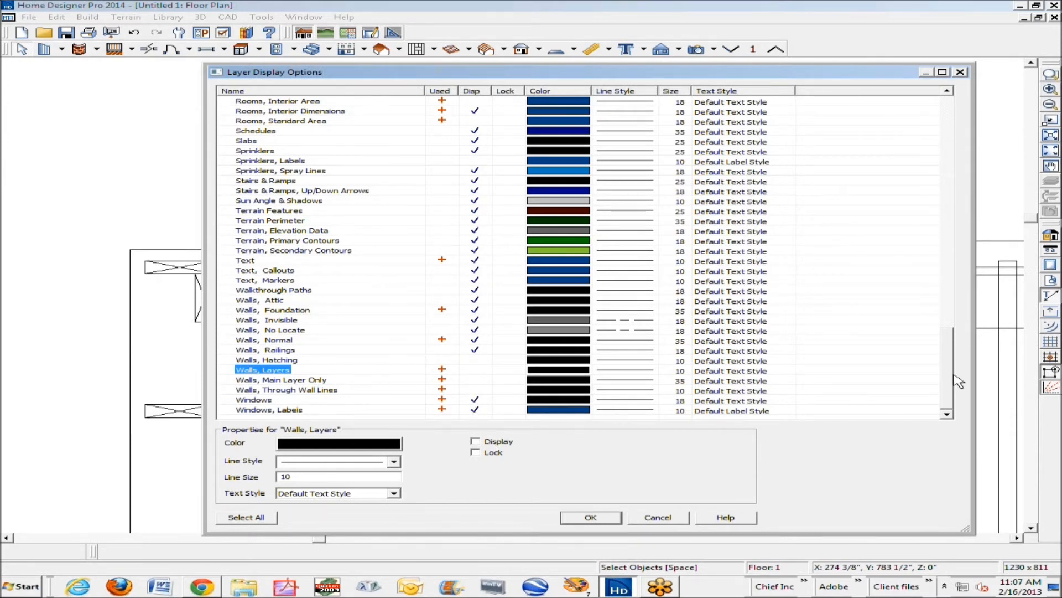
{"action": "left_click", "coordinate": [474, 380]}
{"action": "left_click", "coordinate": [591, 517]}
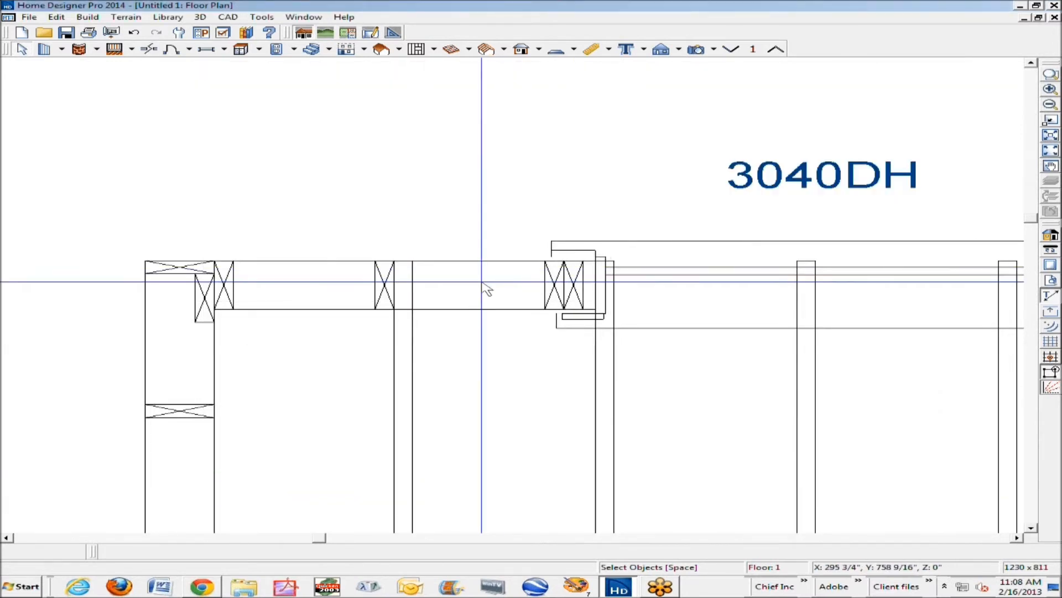
{"action": "scroll", "coordinate": [483, 283], "scroll_direction": "down", "scroll_amount": 1}
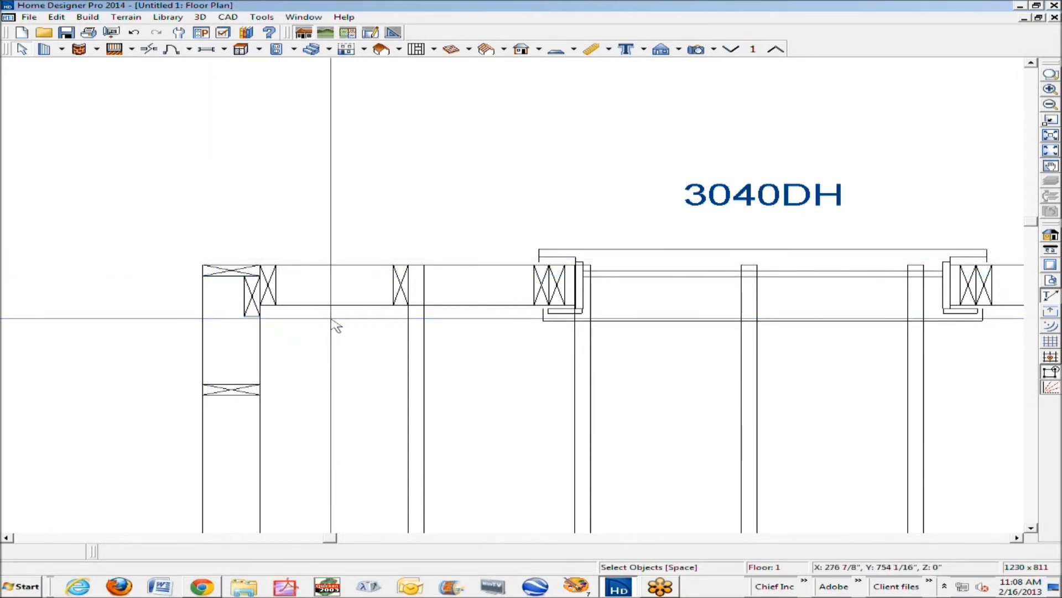
{"action": "left_click", "coordinate": [251, 288]}
{"action": "key", "text": "Tab"}
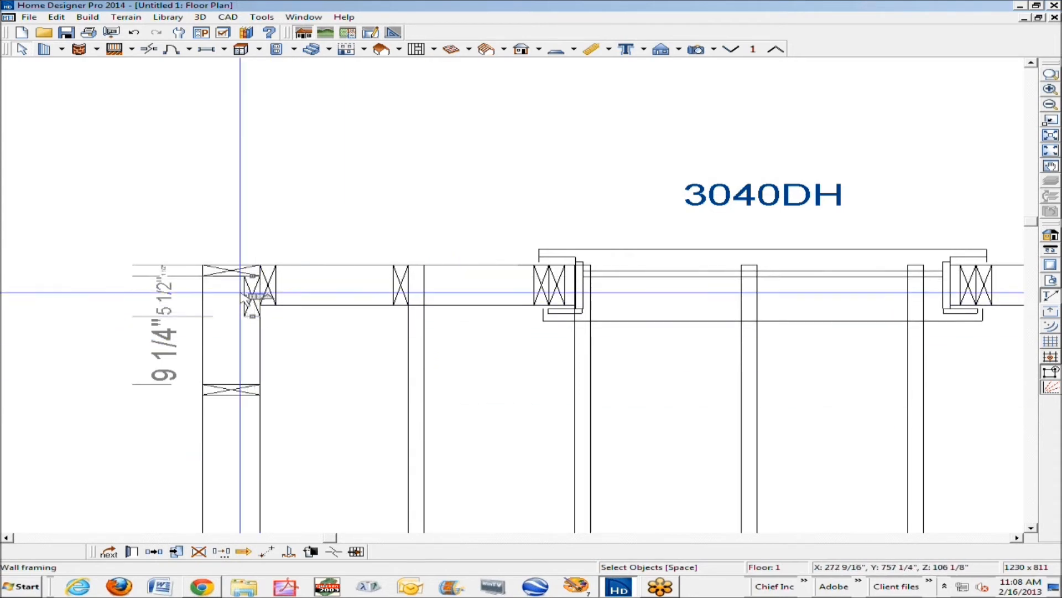
{"action": "key", "text": "Escape"}
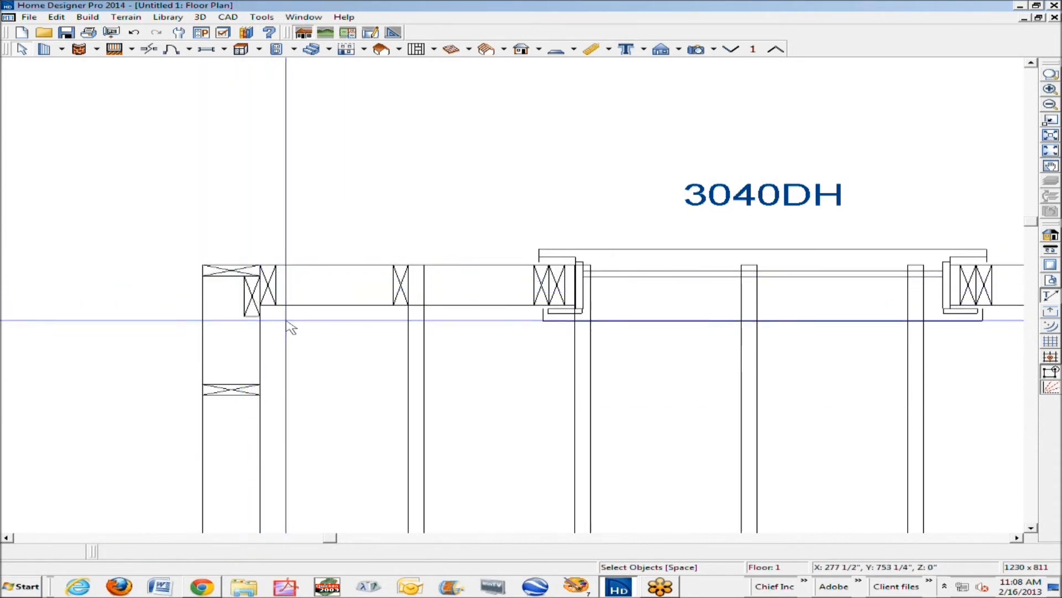
{"action": "left_click", "coordinate": [280, 294]}
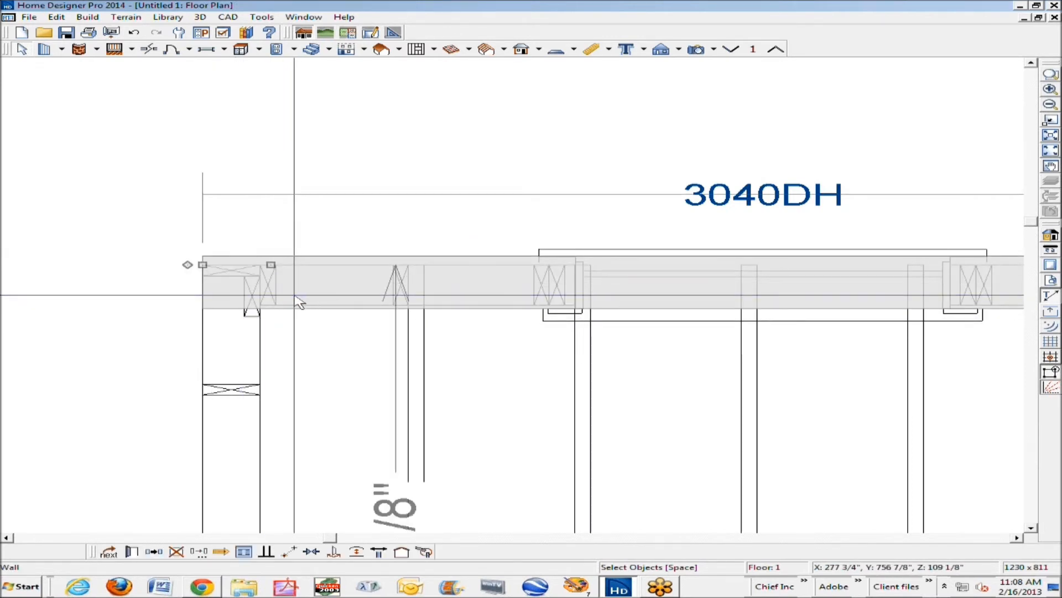
{"action": "key", "text": "Tab"}
{"action": "key", "text": "Escape"}
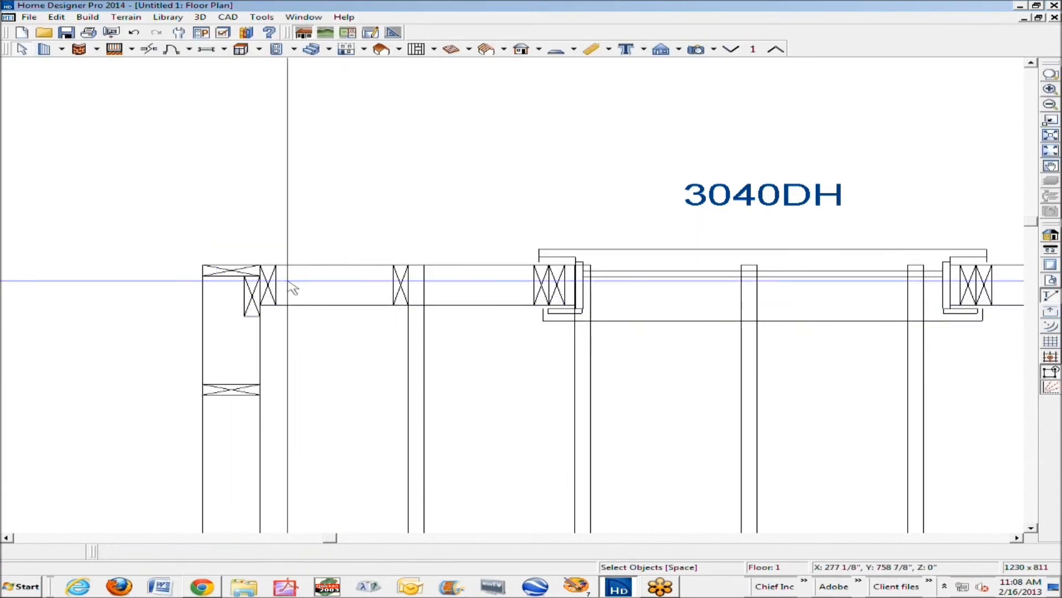
Try to copy and paste the top wall's stud beside the upper-left corner, turning off Automatic Wall Framing.
{"action": "right_click", "coordinate": [279, 285]}
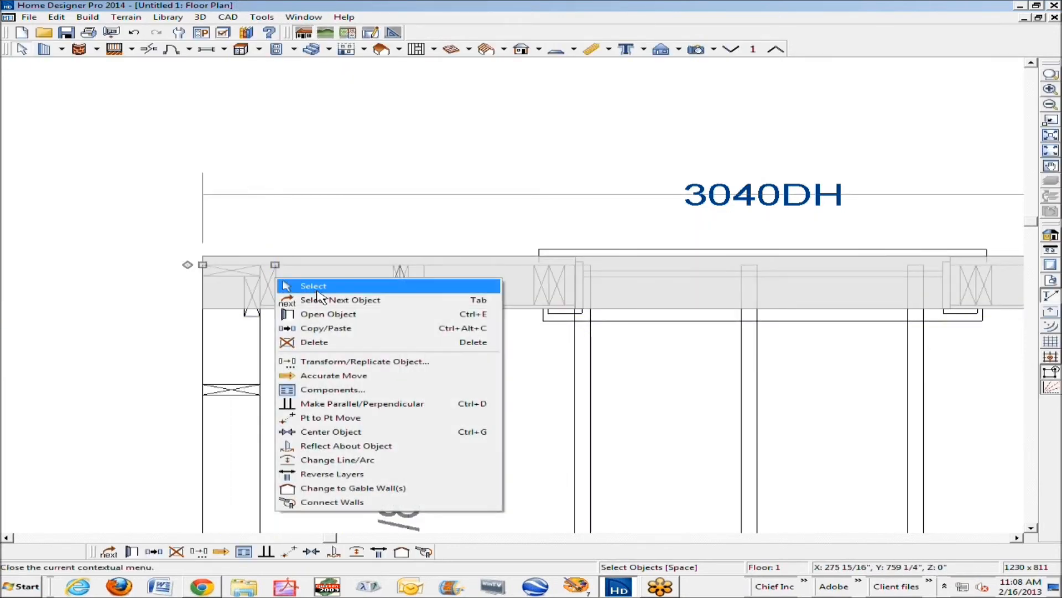
{"action": "left_click", "coordinate": [332, 300]}
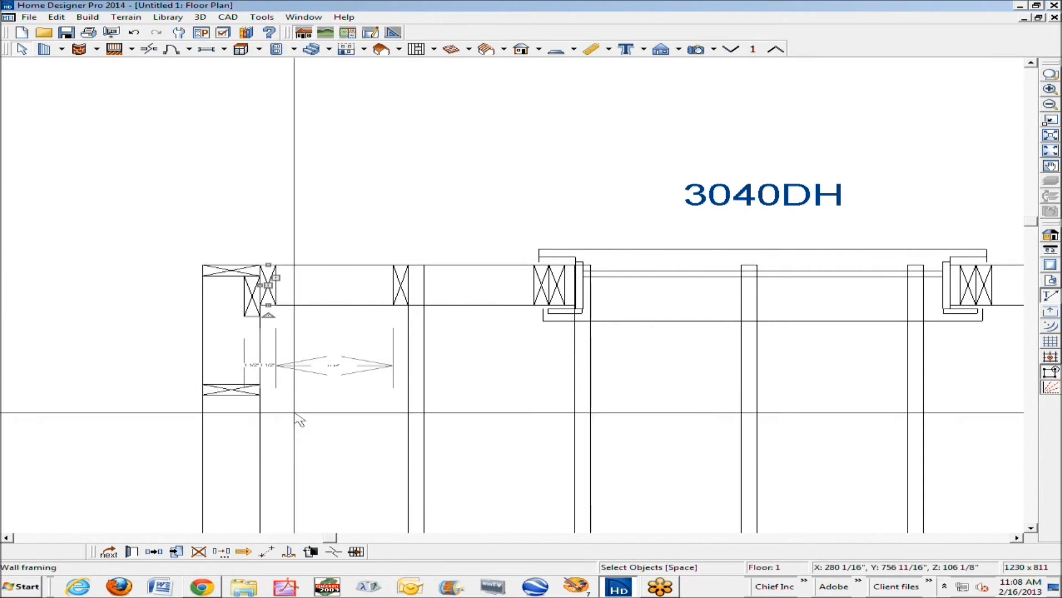
{"action": "left_click", "coordinate": [154, 550]}
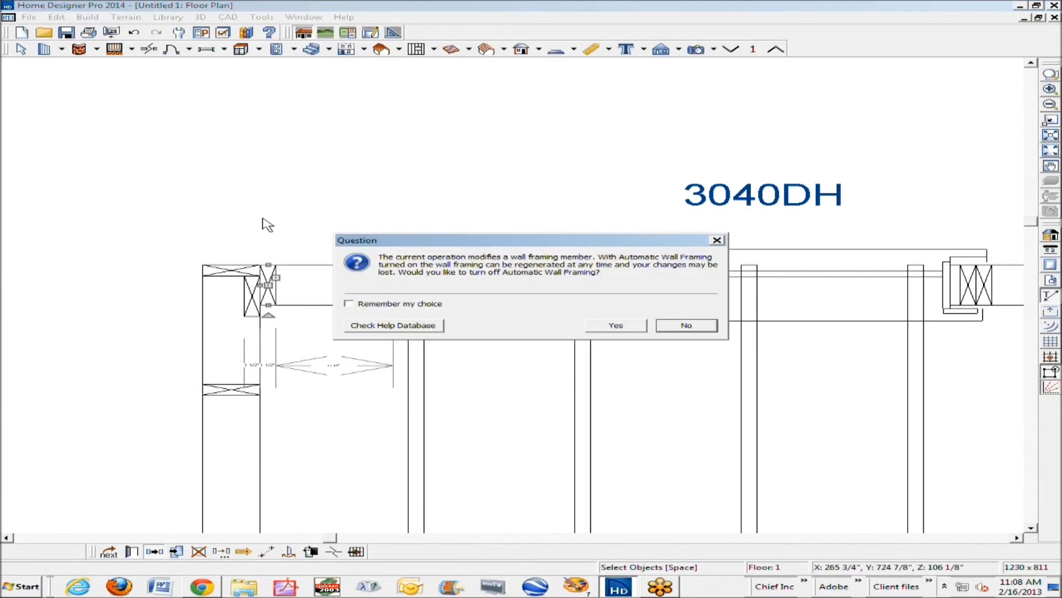
{"action": "left_click", "coordinate": [610, 327]}
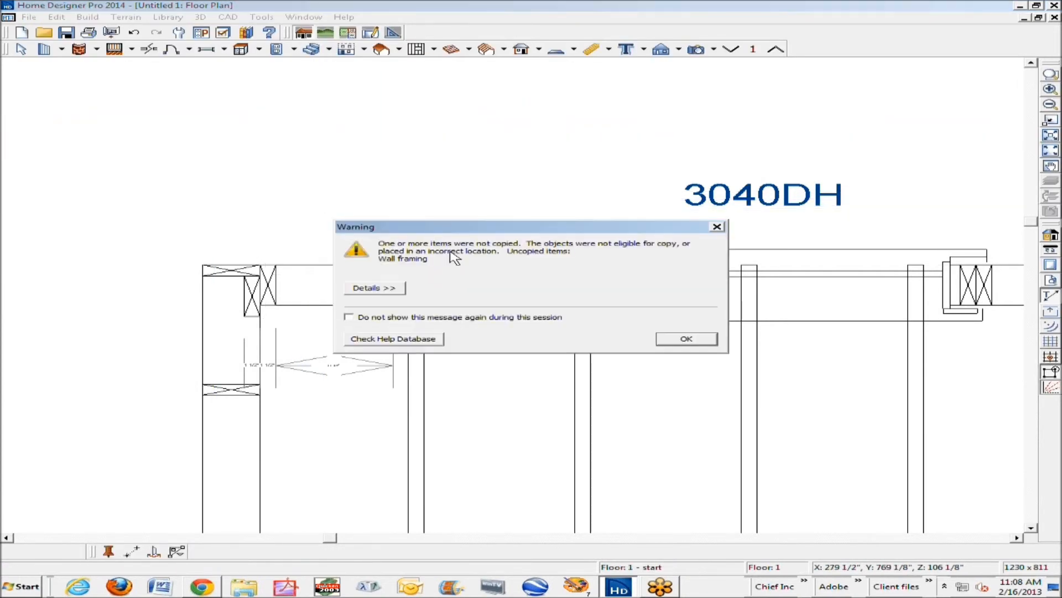
{"action": "left_click", "coordinate": [688, 340]}
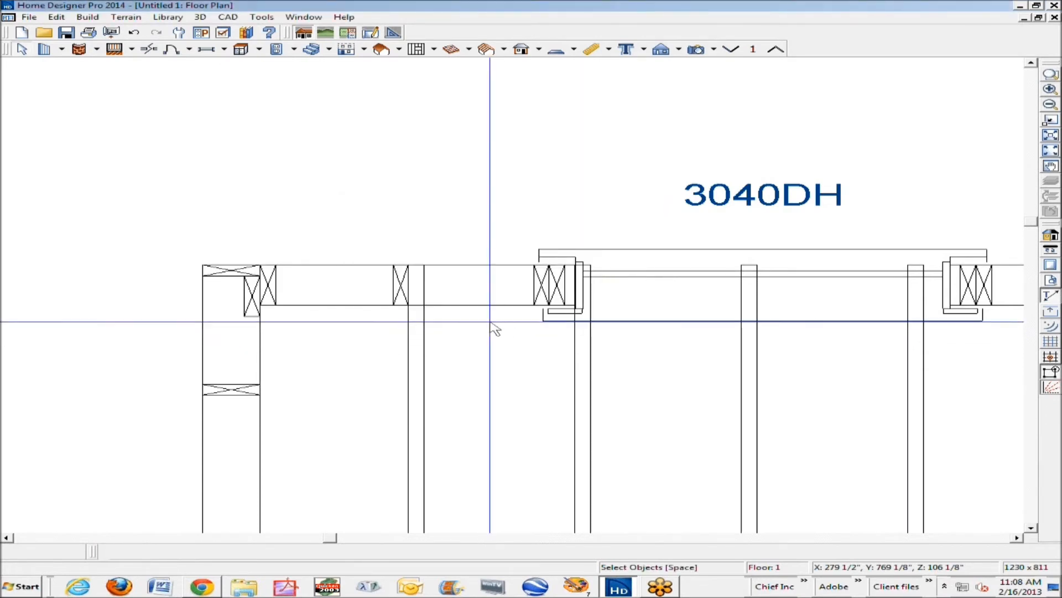
Try Copy/Paste again on the top wall's stud beside the upper-left corner, placing the copy just outside the wall.
{"action": "right_click", "coordinate": [268, 289]}
{"action": "left_click", "coordinate": [331, 316]}
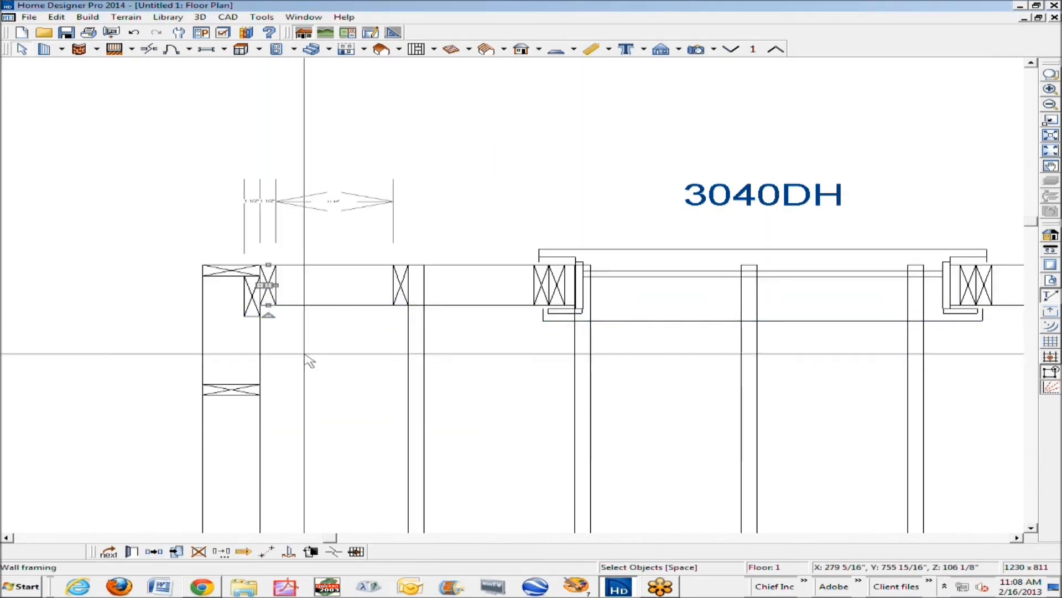
{"action": "left_click", "coordinate": [154, 551]}
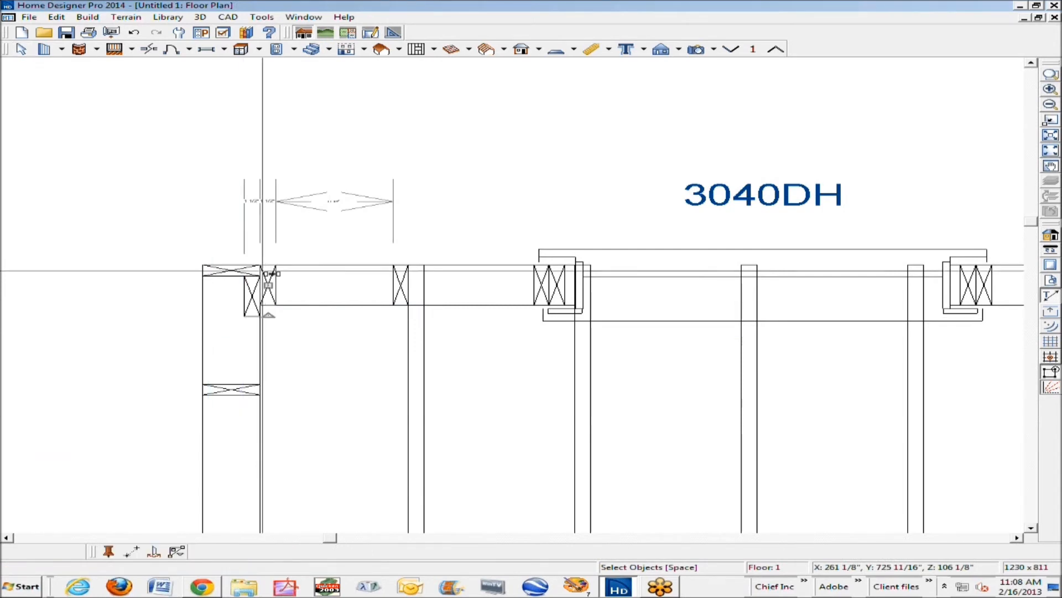
{"action": "left_click", "coordinate": [326, 243]}
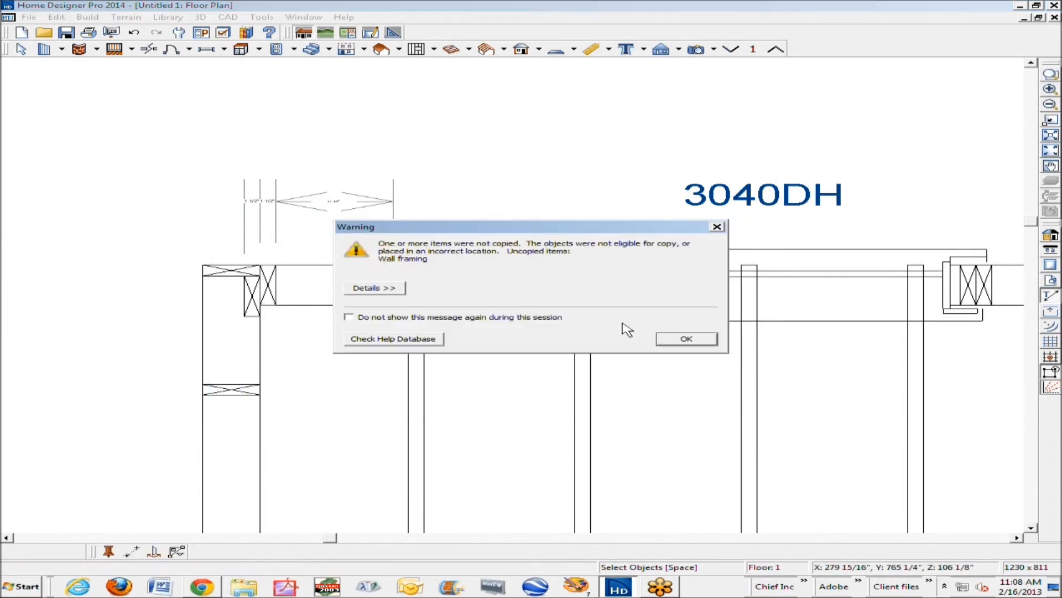
{"action": "left_click", "coordinate": [686, 339]}
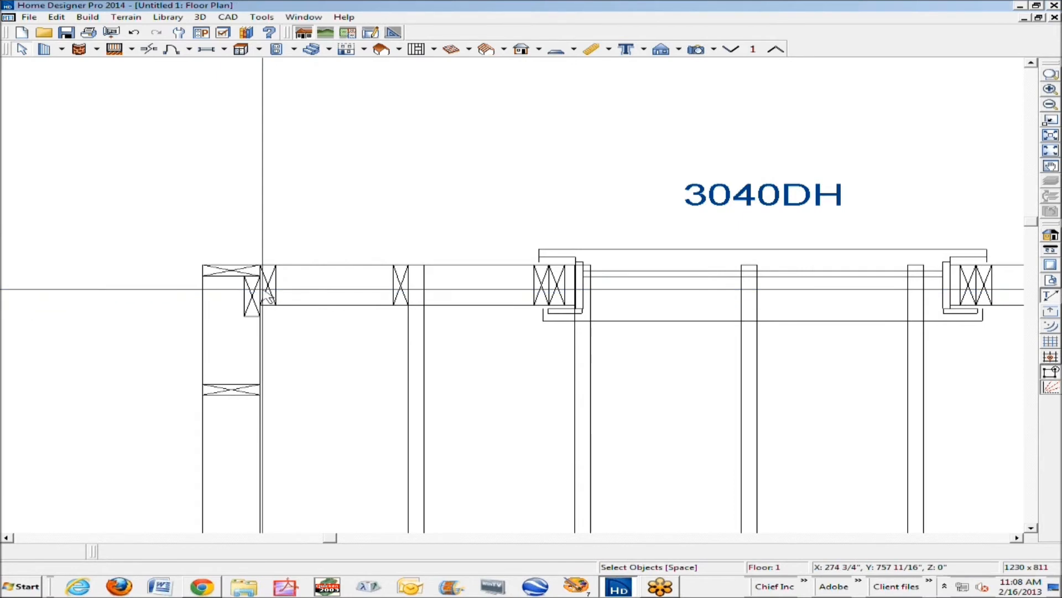
Replicate the stud beside the upper-left corner with one copy moved by an X delta of 1.5" relative to itself.
{"action": "right_click", "coordinate": [274, 282]}
{"action": "left_click", "coordinate": [337, 309]}
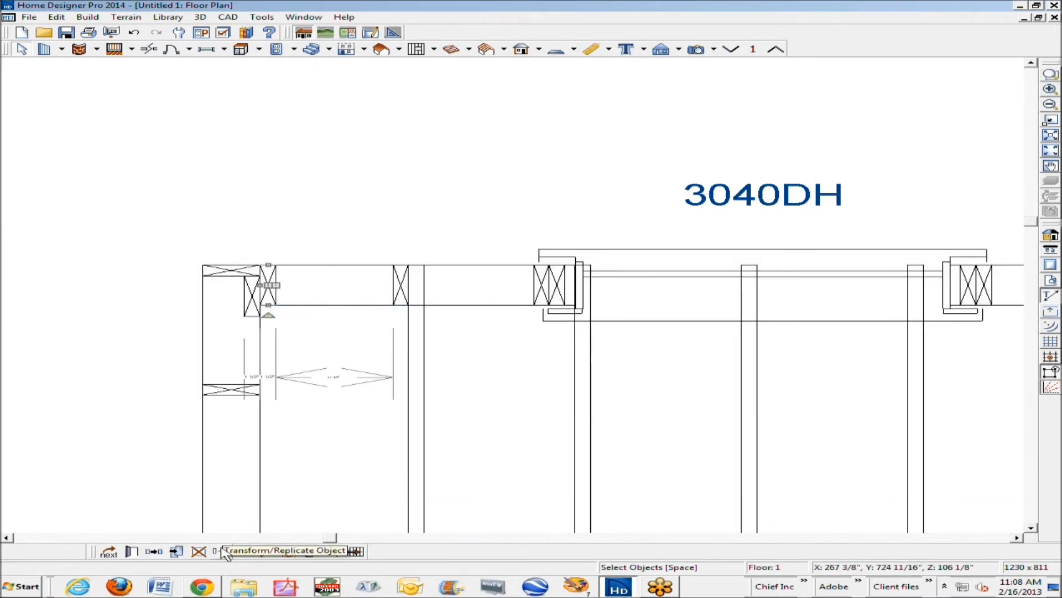
{"action": "left_click", "coordinate": [200, 549]}
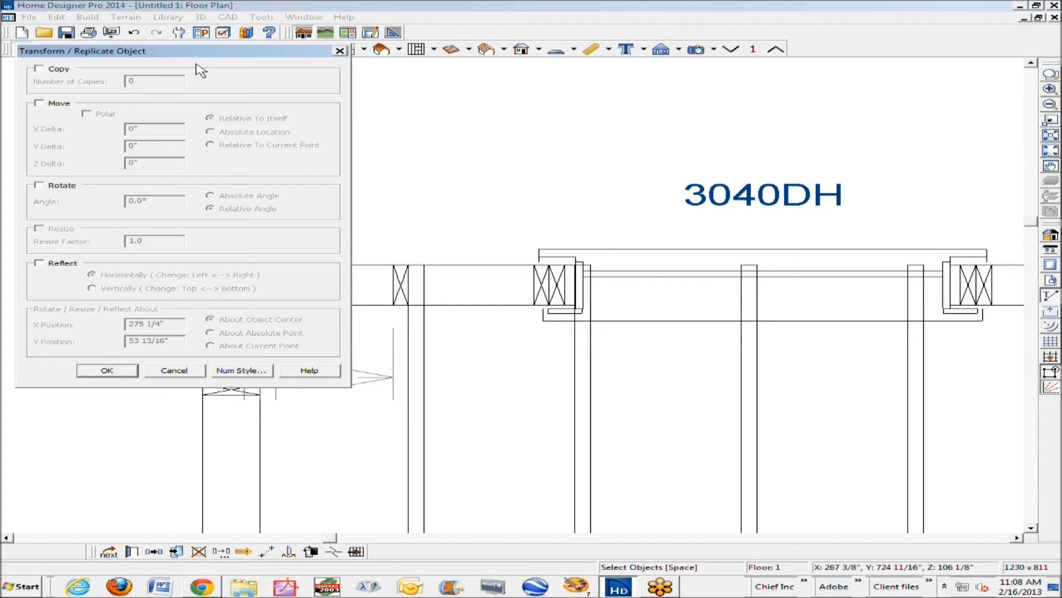
{"action": "left_click_drag", "start_coordinate": [196, 55], "coordinate": [688, 85]}
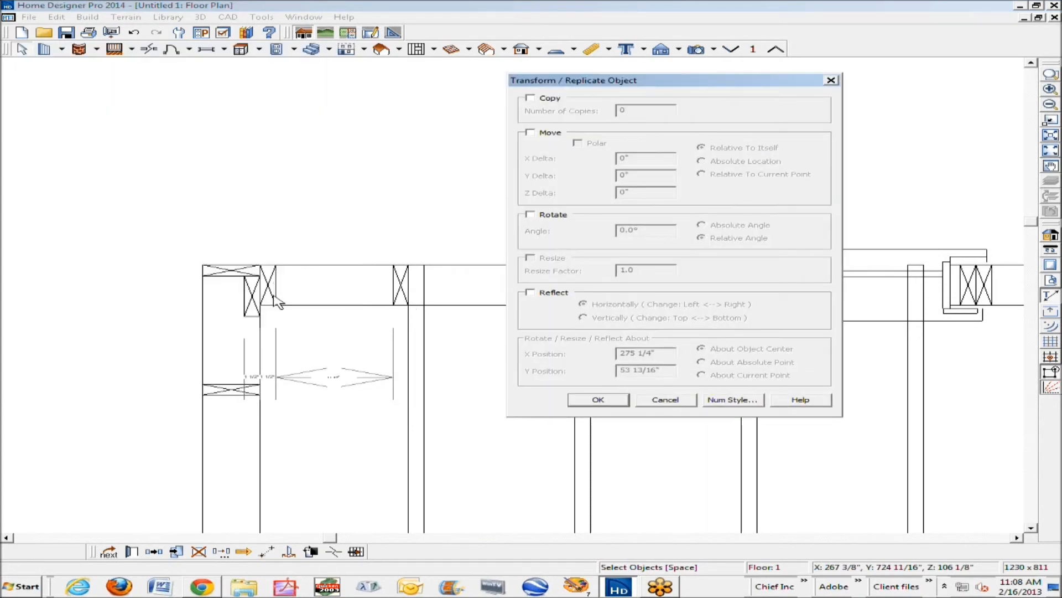
{"action": "left_click", "coordinate": [531, 99]}
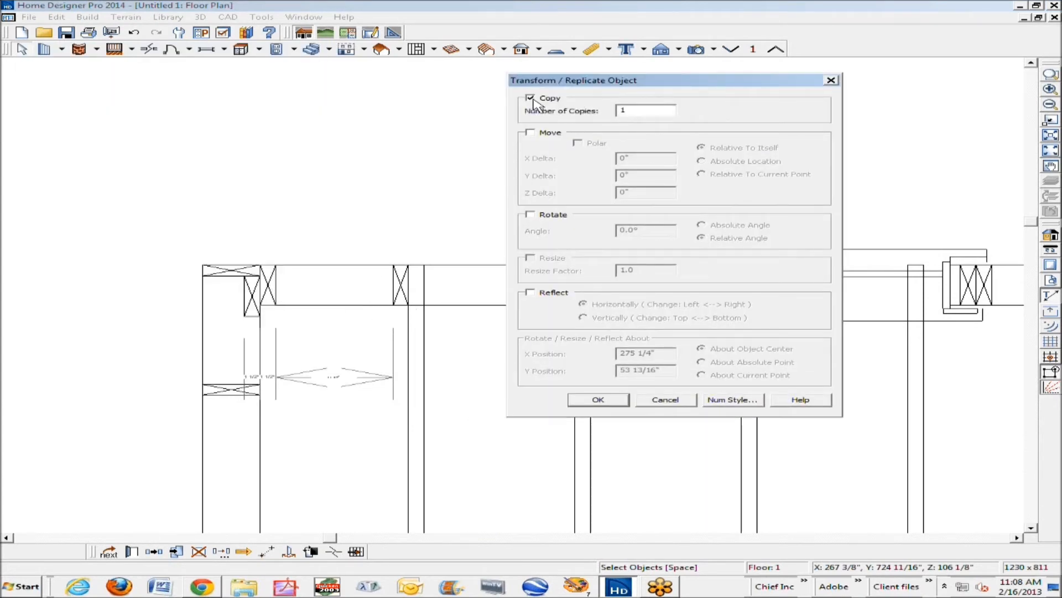
{"action": "left_click", "coordinate": [540, 134]}
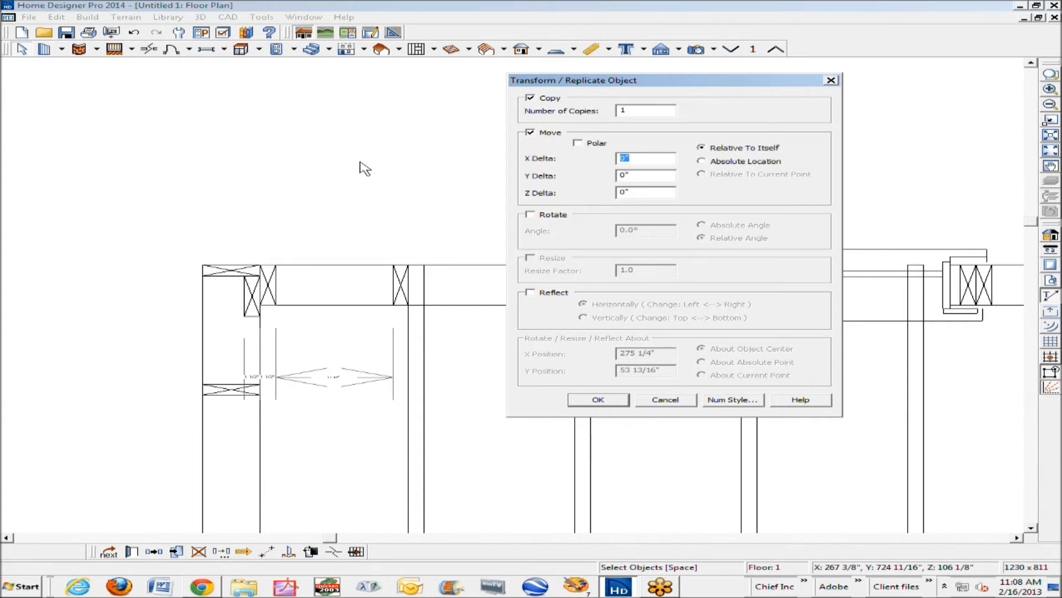
{"action": "type", "text": "1.5"}
{"action": "left_click", "coordinate": [624, 399]}
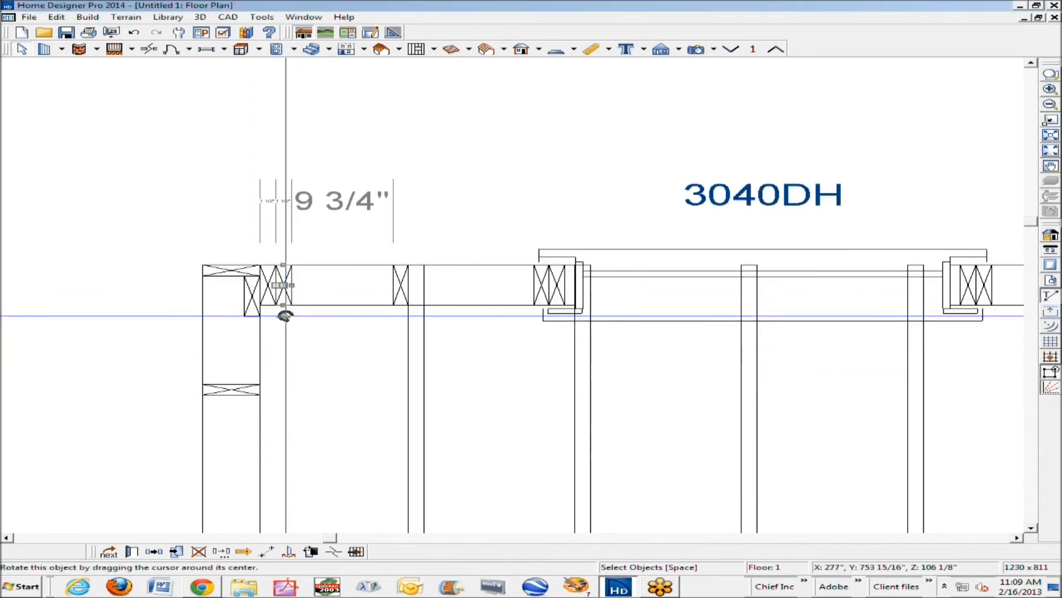
Rotate the copied stud to 90° and delete it from the top wall.
{"action": "left_click_drag", "start_coordinate": [285, 317], "coordinate": [407, 315]}
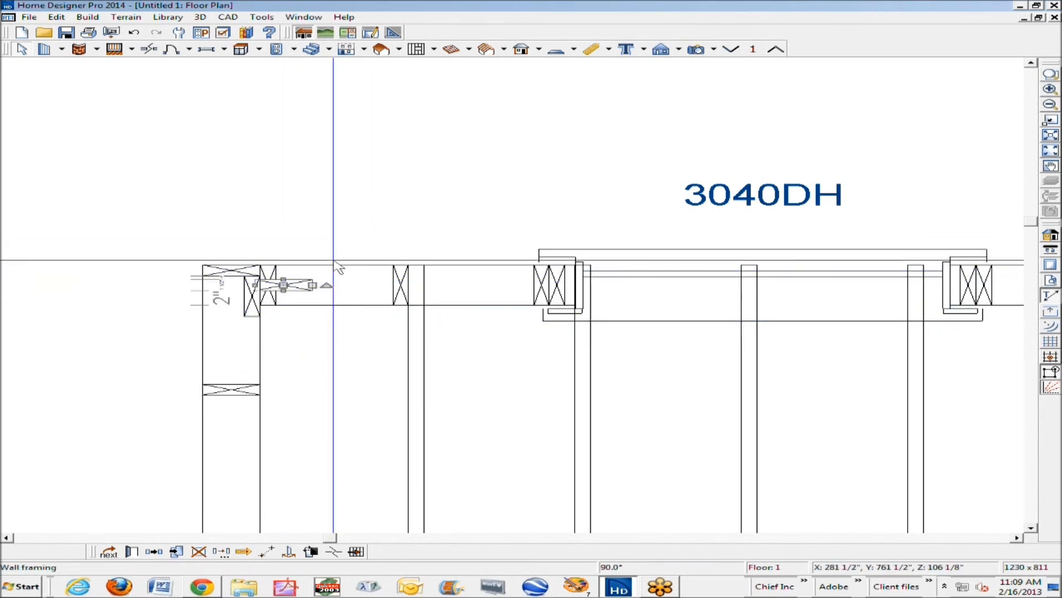
{"action": "left_click", "coordinate": [326, 335]}
{"action": "key", "text": "Delete"}
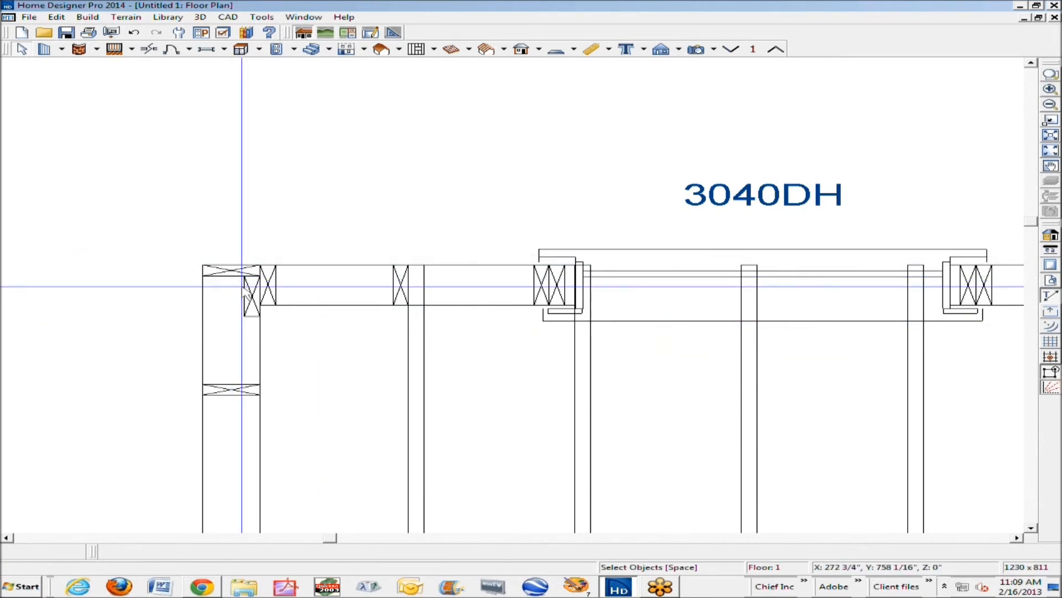
Turn off display of the "Windows", "Windows, Labels", "Doors" and "Doors, Labels" layers in the floor plan.
{"action": "scroll", "coordinate": [266, 287], "scroll_direction": "down", "scroll_amount": 4}
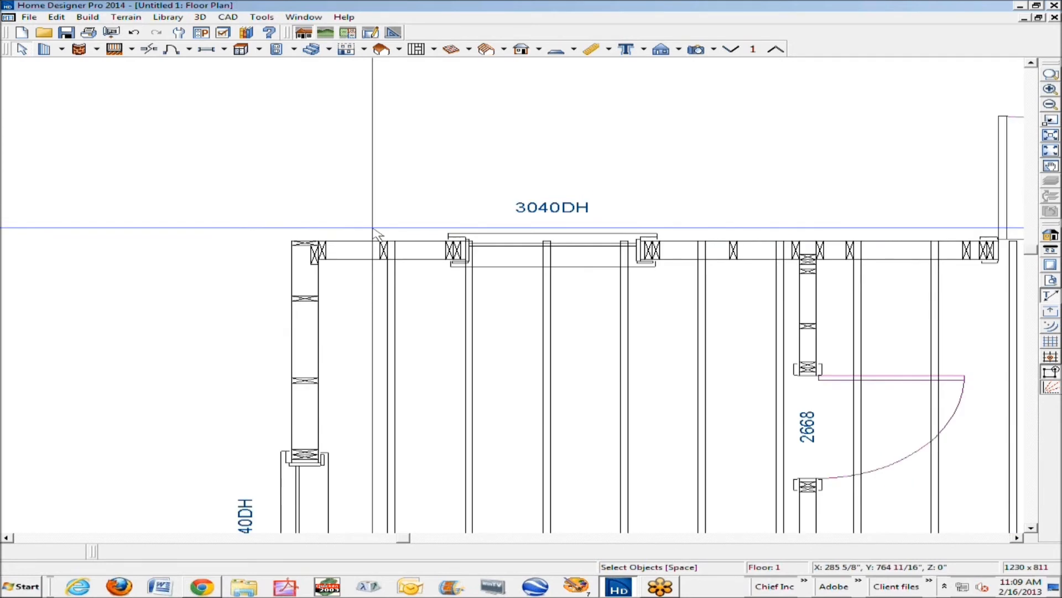
{"action": "scroll", "coordinate": [384, 233], "scroll_direction": "down", "scroll_amount": 2}
{"action": "scroll", "coordinate": [586, 426], "scroll_direction": "up", "scroll_amount": 1}
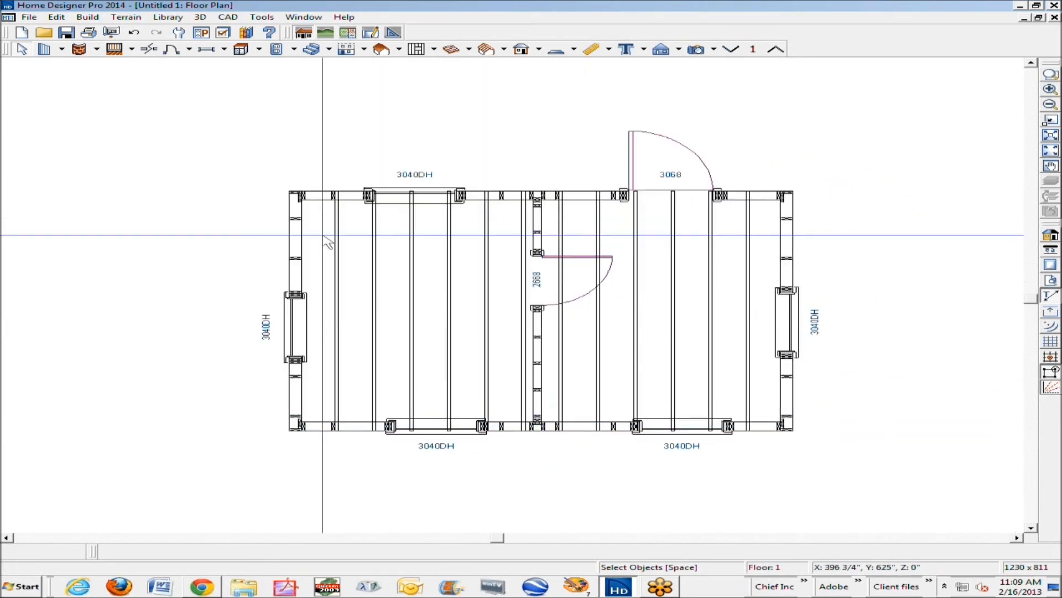
{"action": "left_click", "coordinate": [225, 33]}
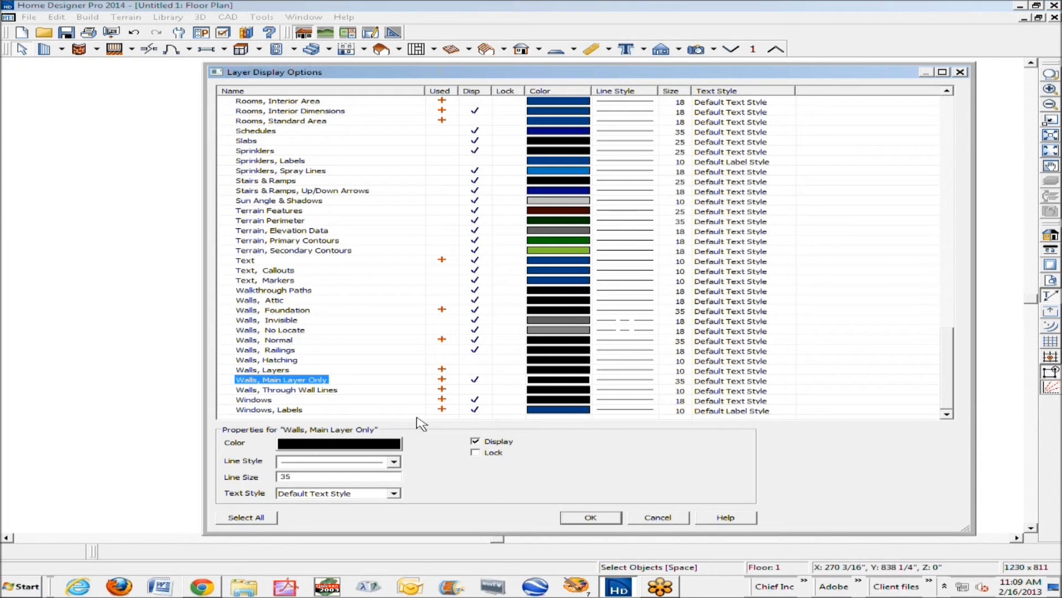
{"action": "left_click", "coordinate": [479, 409]}
{"action": "left_click", "coordinate": [479, 399]}
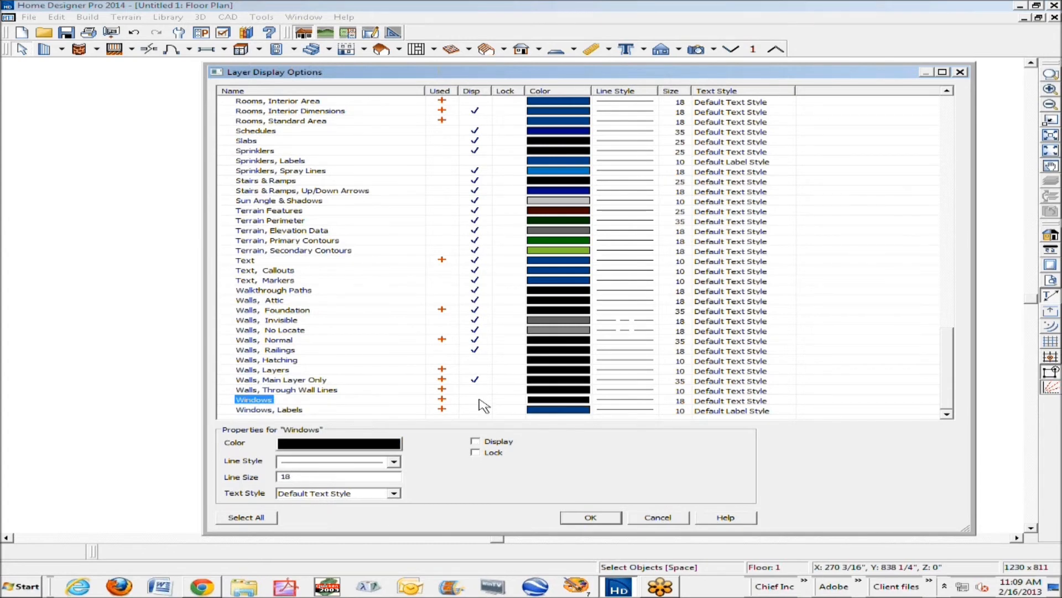
{"action": "key", "text": "d"}
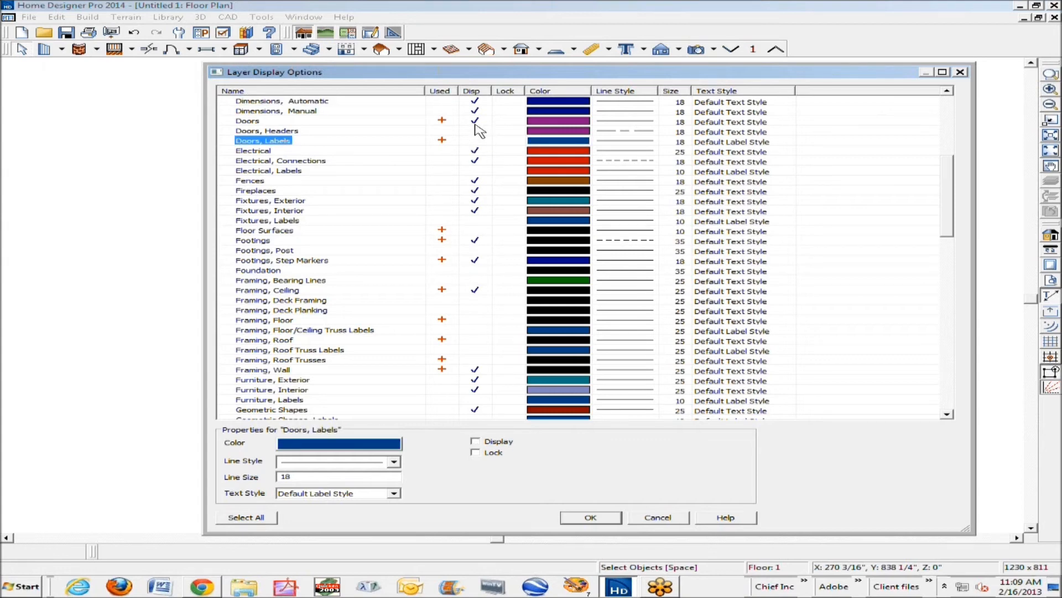
{"action": "left_click", "coordinate": [591, 518]}
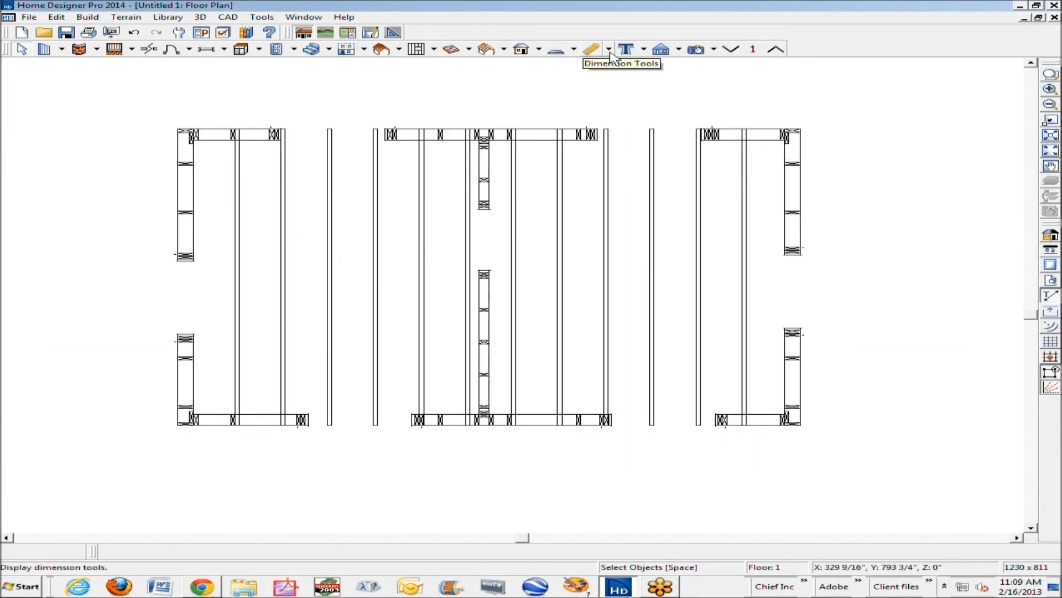
Generate Auto Exterior Dimensions around the floor plan.
{"action": "left_click", "coordinate": [608, 50]}
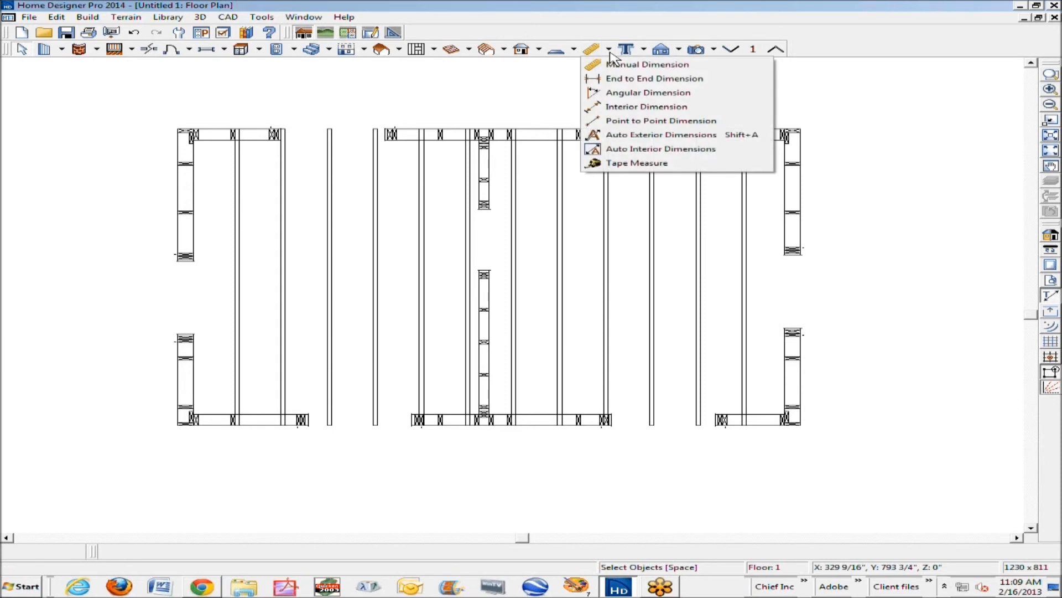
{"action": "left_click", "coordinate": [651, 136]}
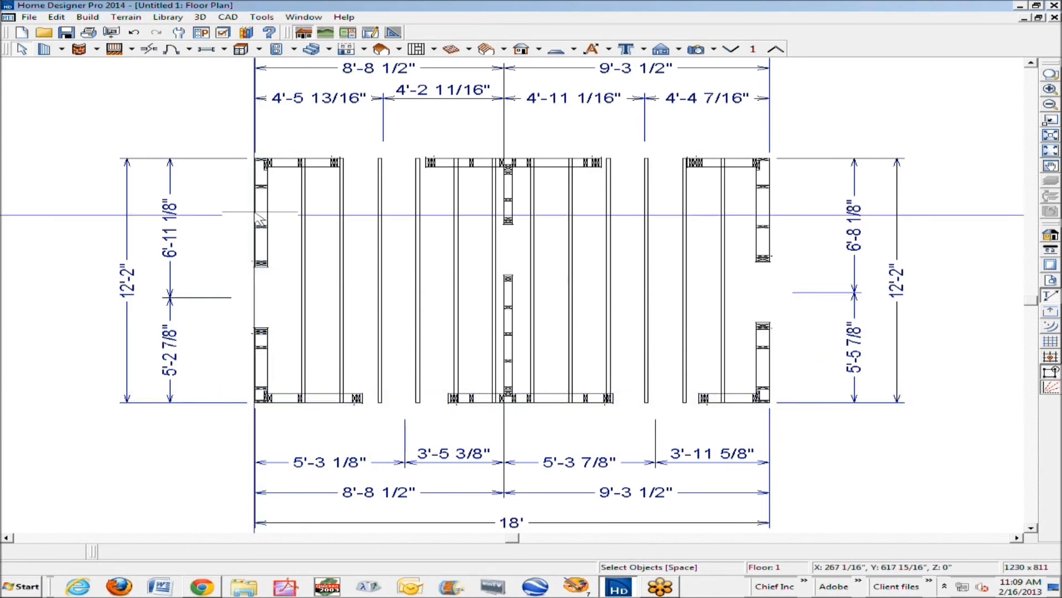
{"action": "scroll", "coordinate": [646, 398], "scroll_direction": "down", "scroll_amount": 1}
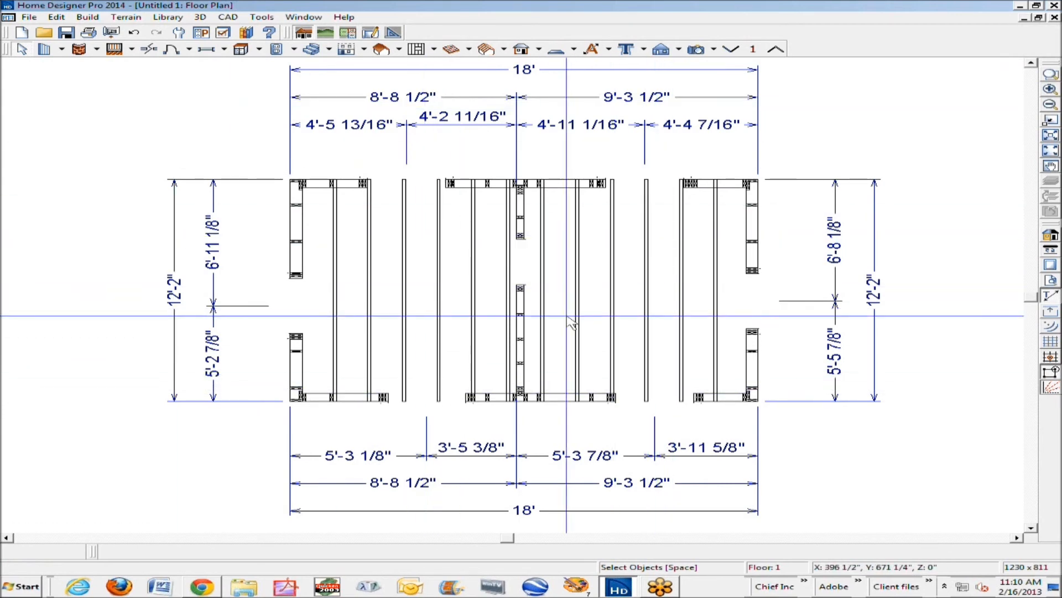
Try to dimension the spacing between neighbouring ceiling joists with End to End Dimension.
{"action": "scroll", "coordinate": [563, 318], "scroll_direction": "up", "scroll_amount": 1}
{"action": "scroll", "coordinate": [565, 327], "scroll_direction": "down", "scroll_amount": 1}
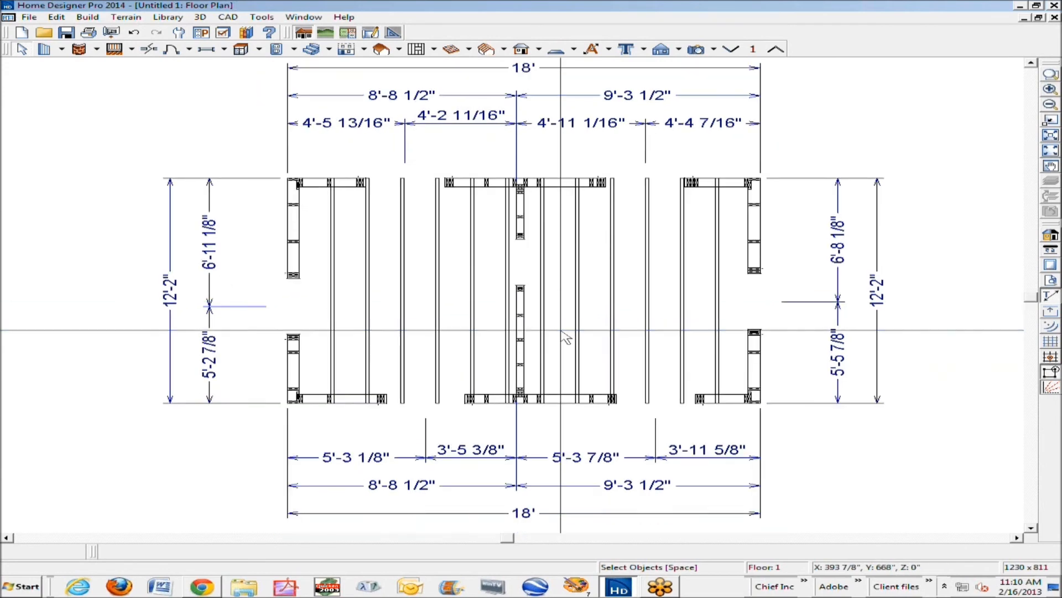
{"action": "scroll", "coordinate": [426, 354], "scroll_direction": "up", "scroll_amount": 1}
{"action": "scroll", "coordinate": [379, 305], "scroll_direction": "up", "scroll_amount": 2}
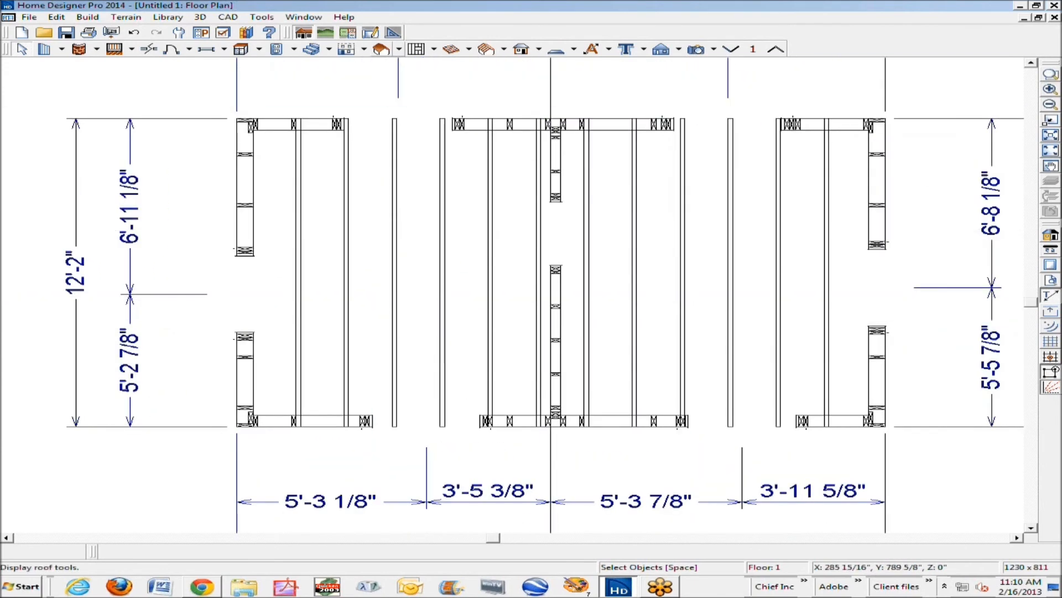
{"action": "left_click", "coordinate": [610, 49]}
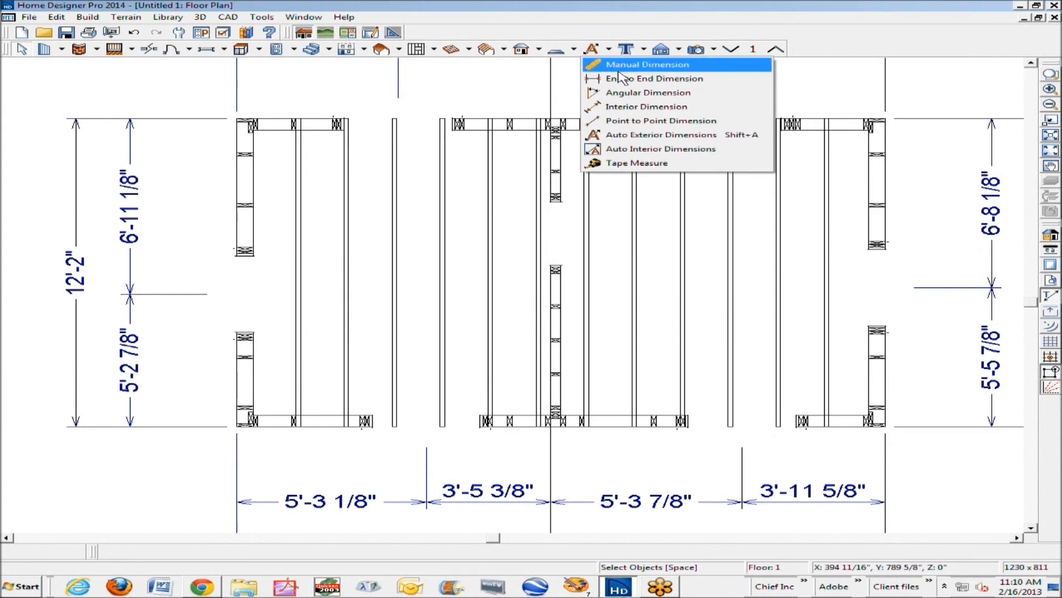
{"action": "left_click", "coordinate": [617, 79]}
{"action": "left_click_drag", "start_coordinate": [293, 278], "coordinate": [348, 281]}
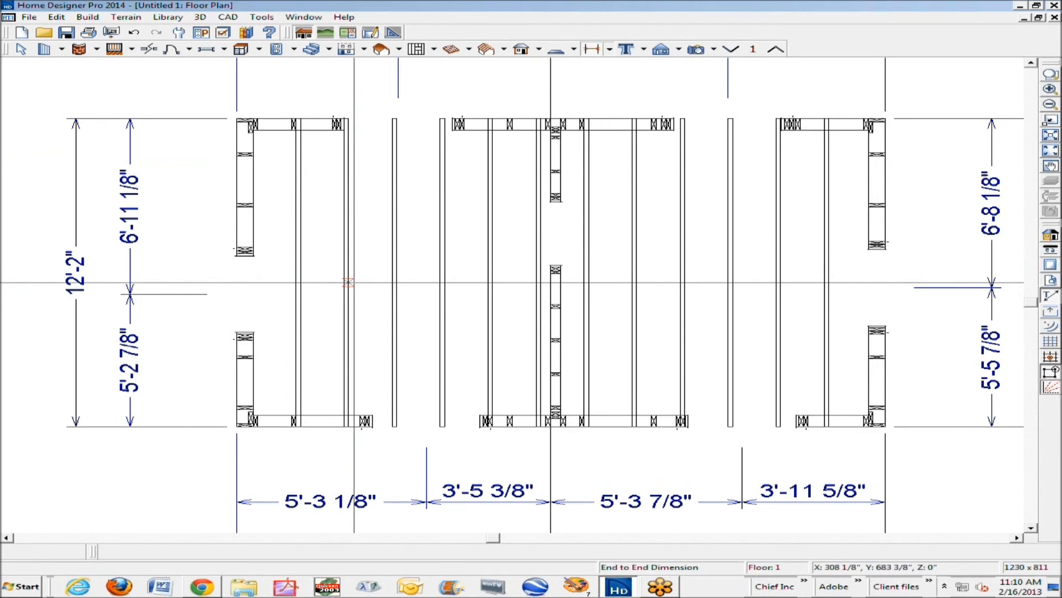
{"action": "scroll", "coordinate": [296, 282], "scroll_direction": "up", "scroll_amount": 4}
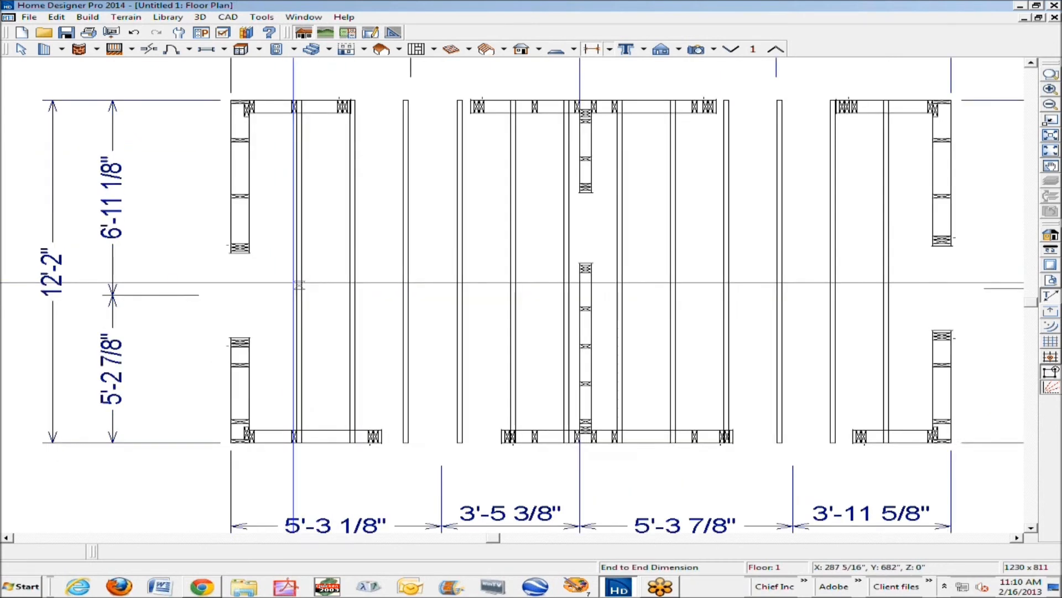
{"action": "left_click_drag", "start_coordinate": [643, 281], "coordinate": [693, 281]}
{"action": "scroll", "coordinate": [417, 248], "scroll_direction": "down", "scroll_amount": 9}
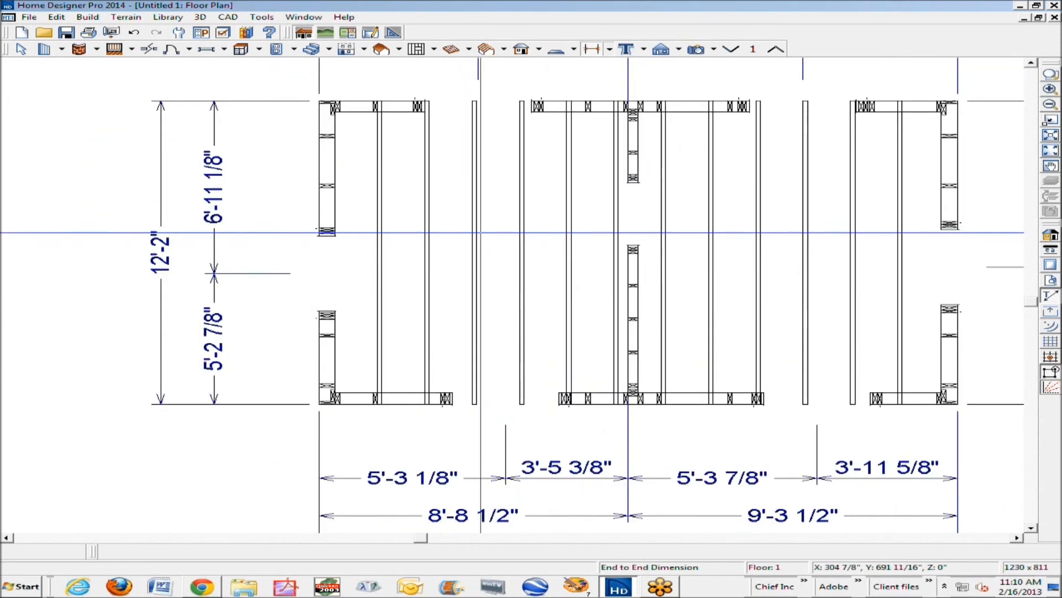
Try to dimension from the left exterior wall across the first ceiling joists with Manual Dimension.
{"action": "left_click", "coordinate": [610, 50]}
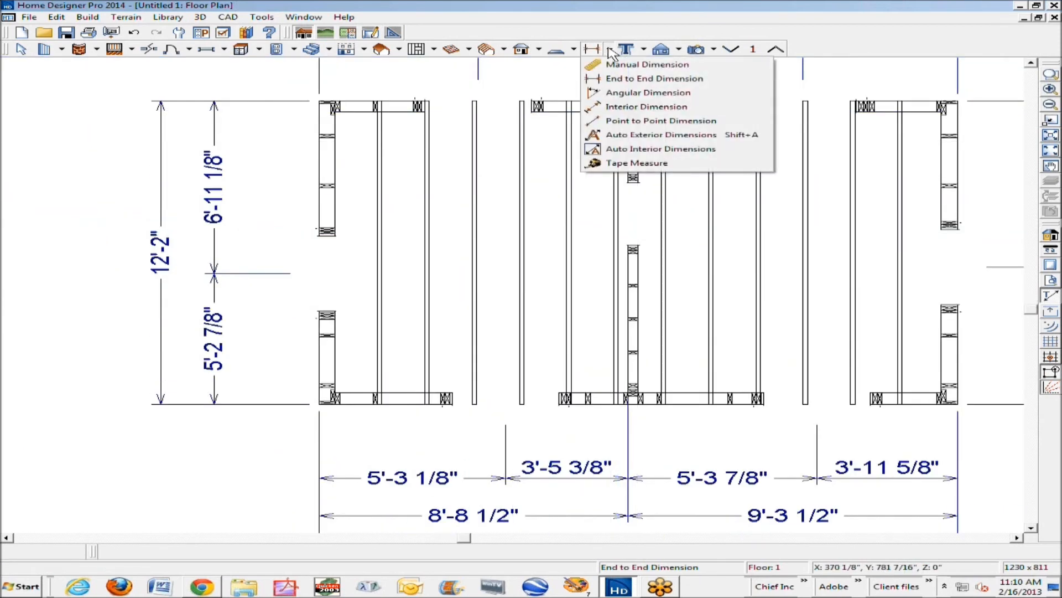
{"action": "left_click", "coordinate": [636, 65]}
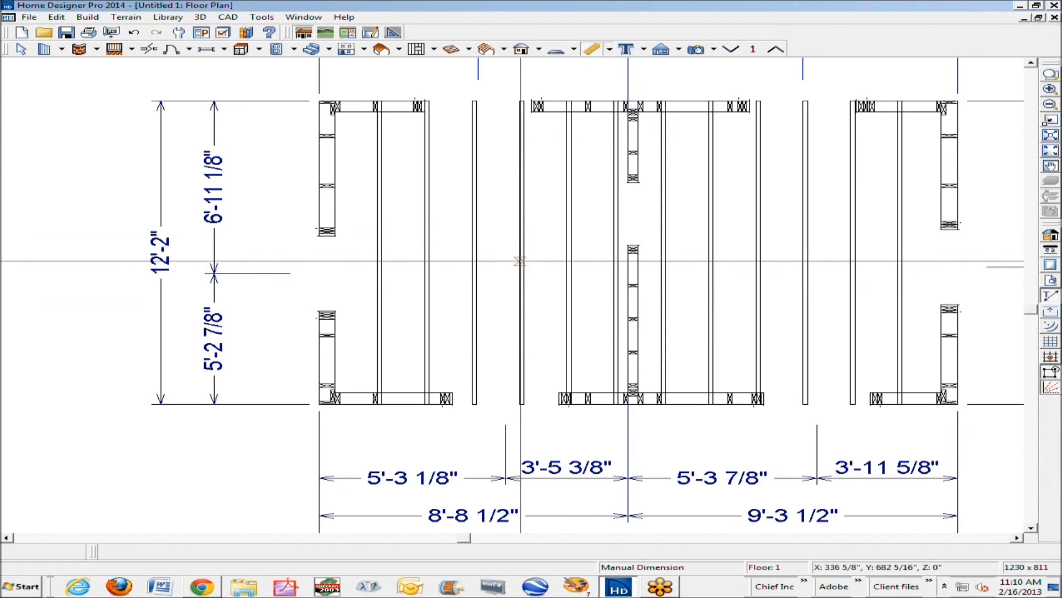
{"action": "left_click_drag", "start_coordinate": [319, 350], "coordinate": [496, 355]}
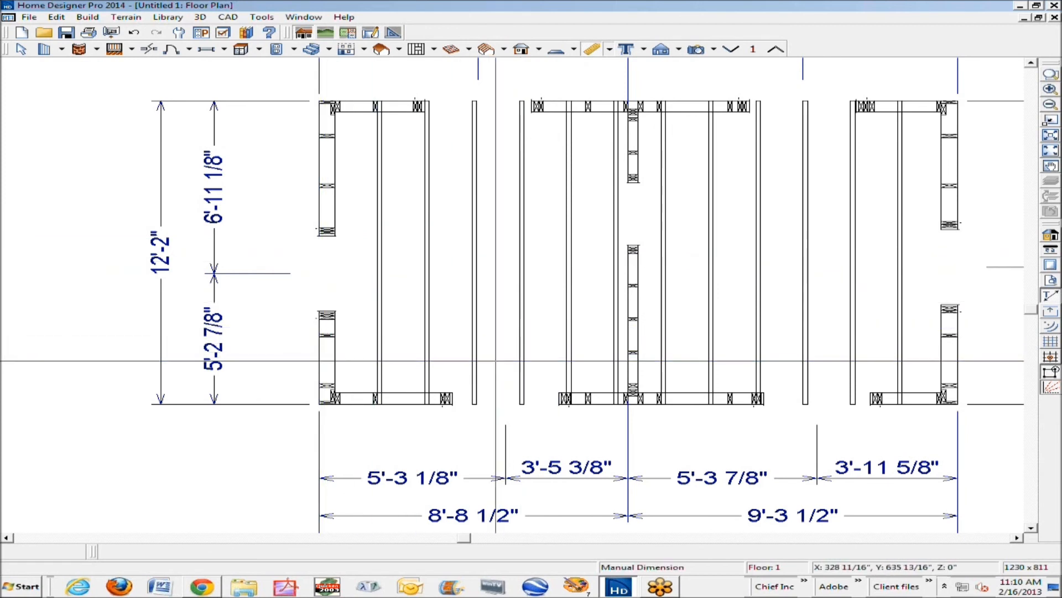
Add a Point to Point Dimension between the first two full-length ceiling joists in the left room.
{"action": "left_click", "coordinate": [611, 50]}
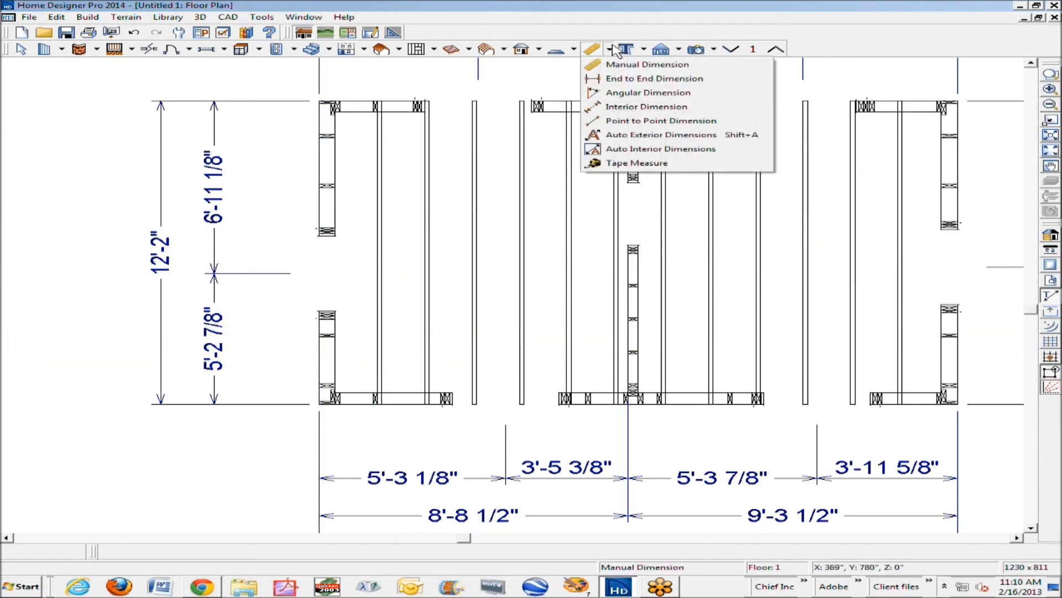
{"action": "left_click", "coordinate": [622, 123]}
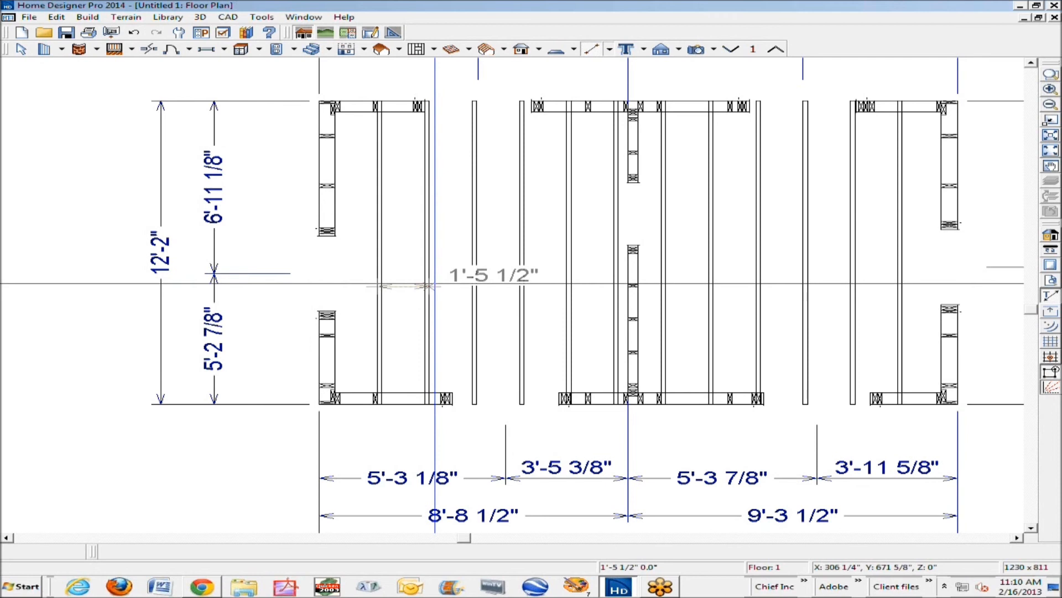
{"action": "left_click", "coordinate": [434, 283]}
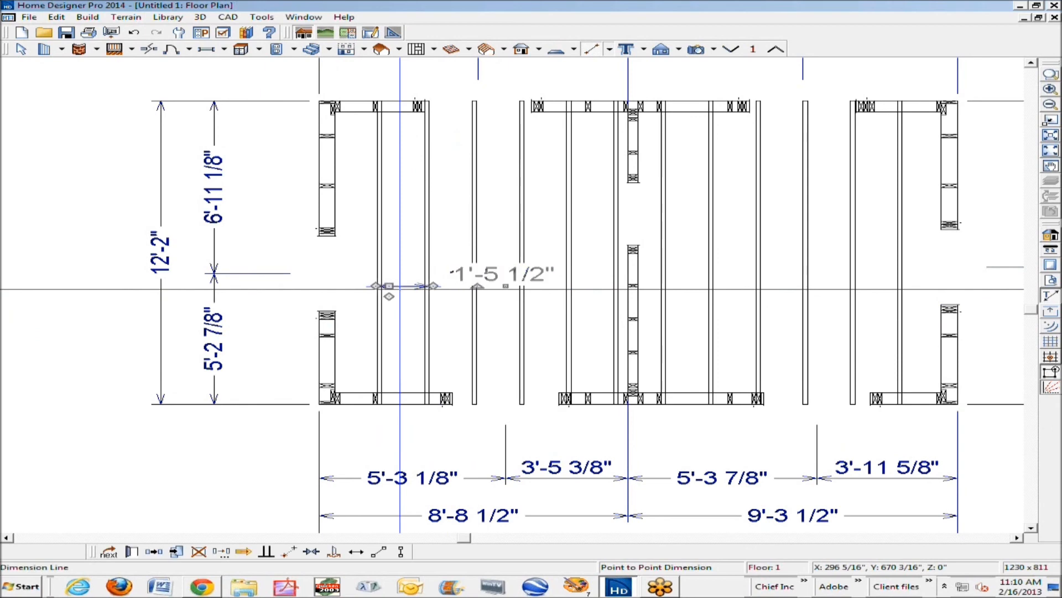
Move both end markers of the joist spacing dimension from the joist edges to about the centres of the two joists.
{"action": "scroll", "coordinate": [400, 289], "scroll_direction": "up", "scroll_amount": 4}
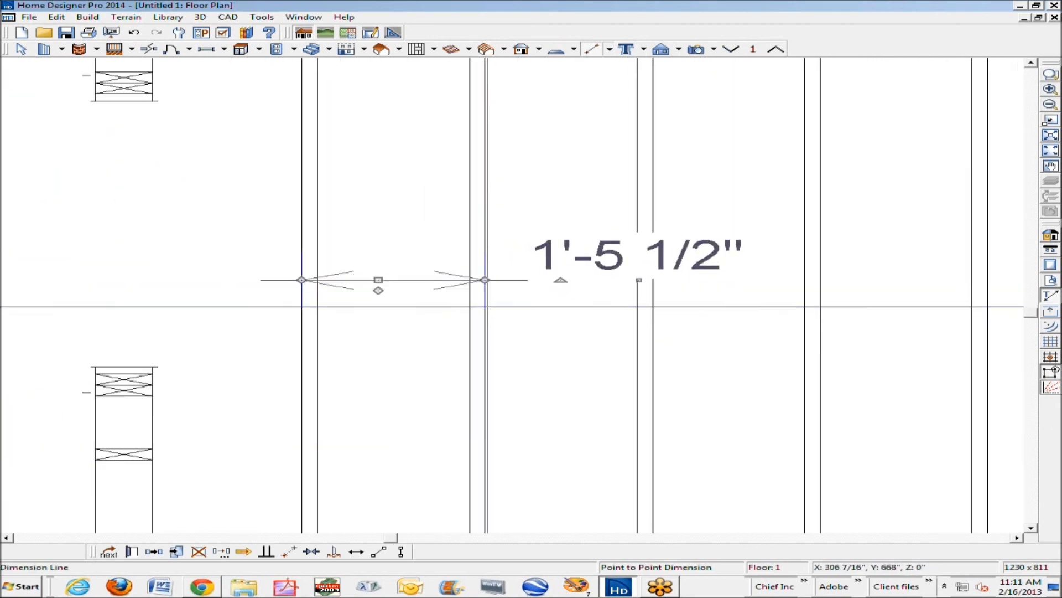
{"action": "scroll", "coordinate": [485, 281], "scroll_direction": "up", "scroll_amount": 1}
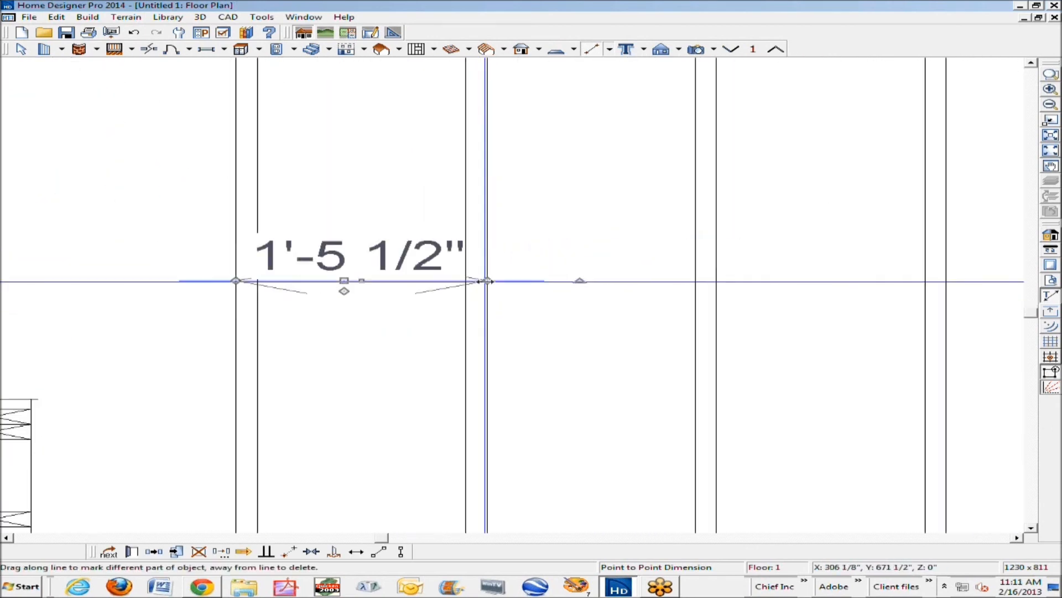
{"action": "scroll", "coordinate": [486, 281], "scroll_direction": "up", "scroll_amount": 1}
{"action": "left_click", "coordinate": [537, 283]}
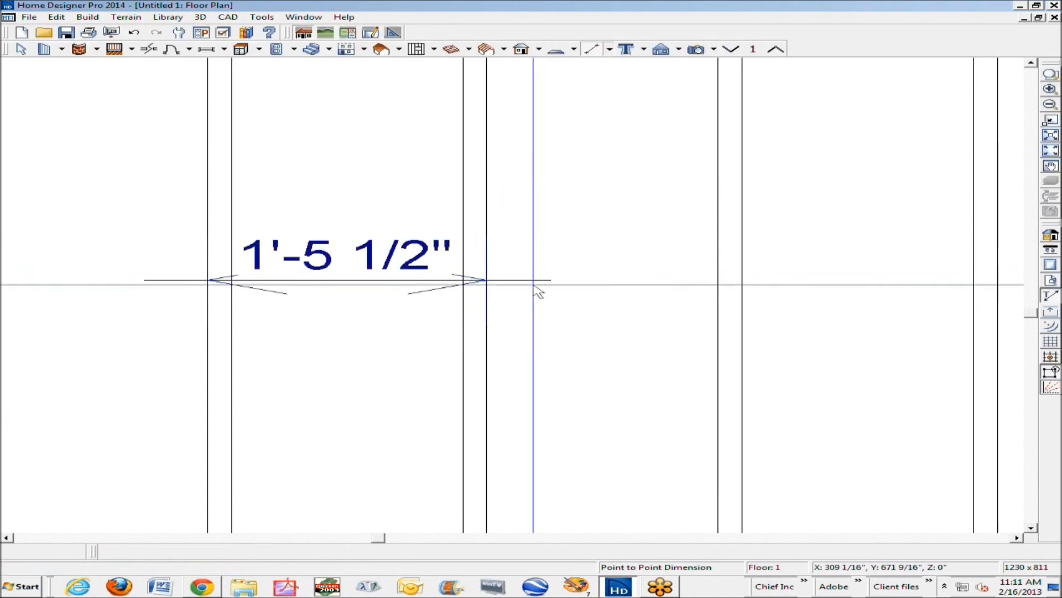
{"action": "right_click", "coordinate": [487, 279]}
{"action": "left_click", "coordinate": [534, 287]}
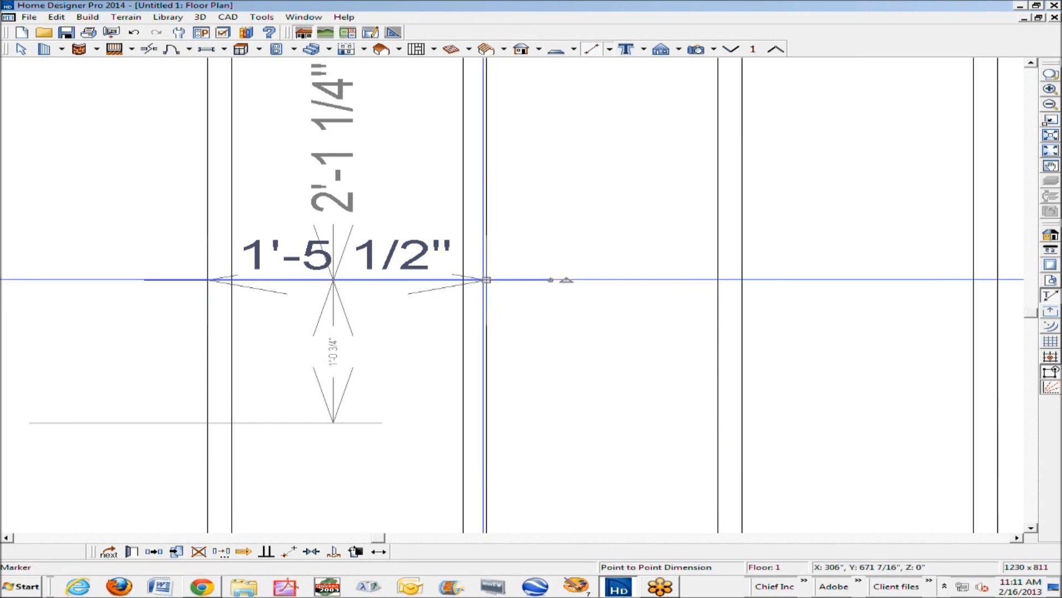
{"action": "left_click_drag", "start_coordinate": [478, 279], "coordinate": [475, 278]}
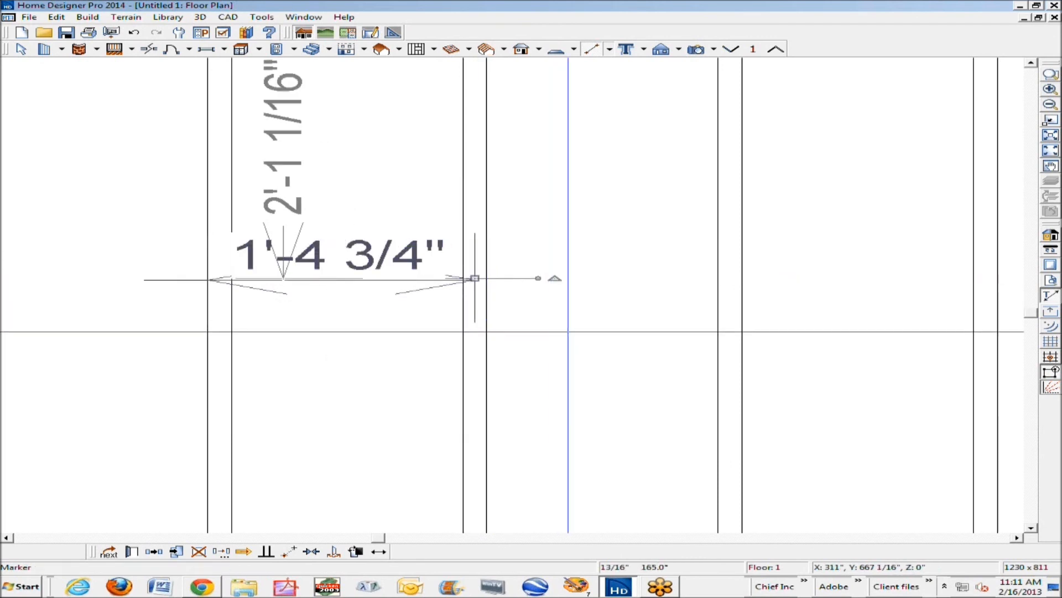
{"action": "key", "text": "space"}
{"action": "left_click", "coordinate": [166, 282]}
{"action": "left_click_drag", "start_coordinate": [208, 280], "coordinate": [222, 277]}
Set the centre-to-centre joist spacing dimension to 1'-4" by repositioning its right-hand marker.
{"action": "scroll", "coordinate": [354, 379], "scroll_direction": "down", "scroll_amount": 6}
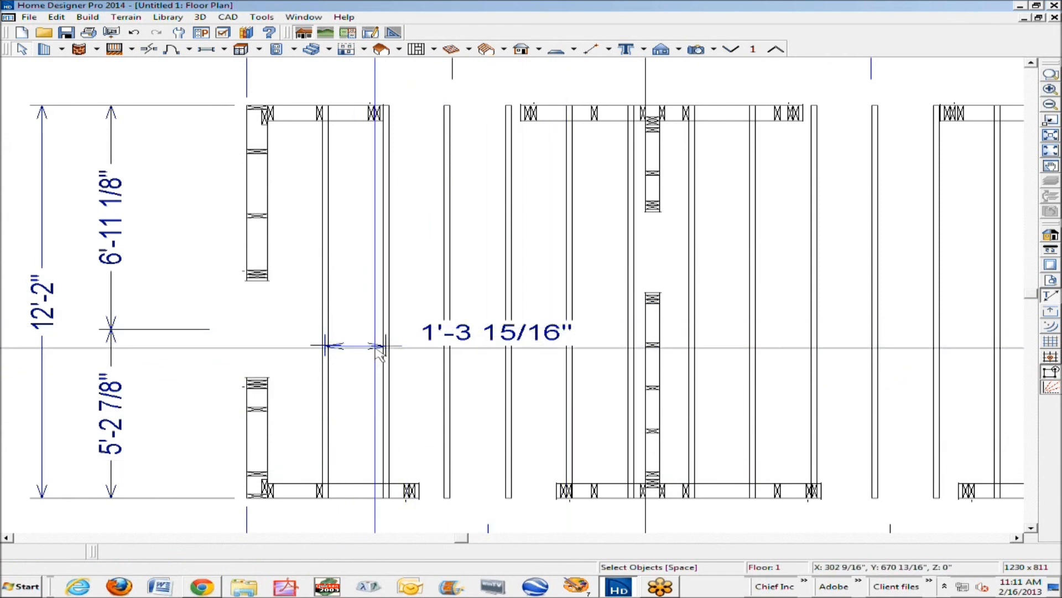
{"action": "scroll", "coordinate": [368, 357], "scroll_direction": "up", "scroll_amount": 2}
{"action": "scroll", "coordinate": [369, 358], "scroll_direction": "up", "scroll_amount": 1}
{"action": "left_click", "coordinate": [426, 338]}
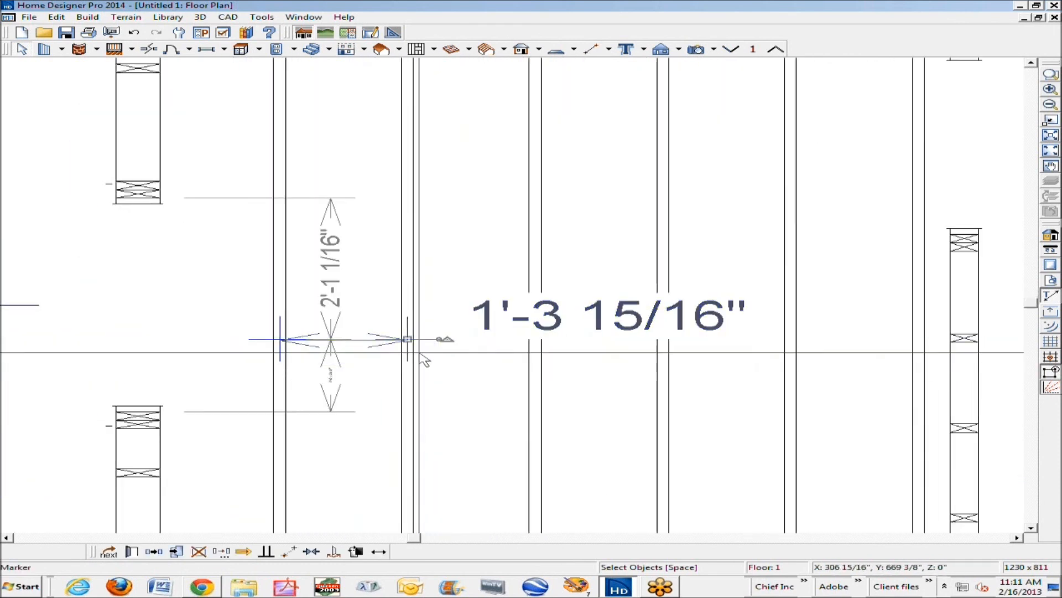
{"action": "left_click", "coordinate": [340, 342]}
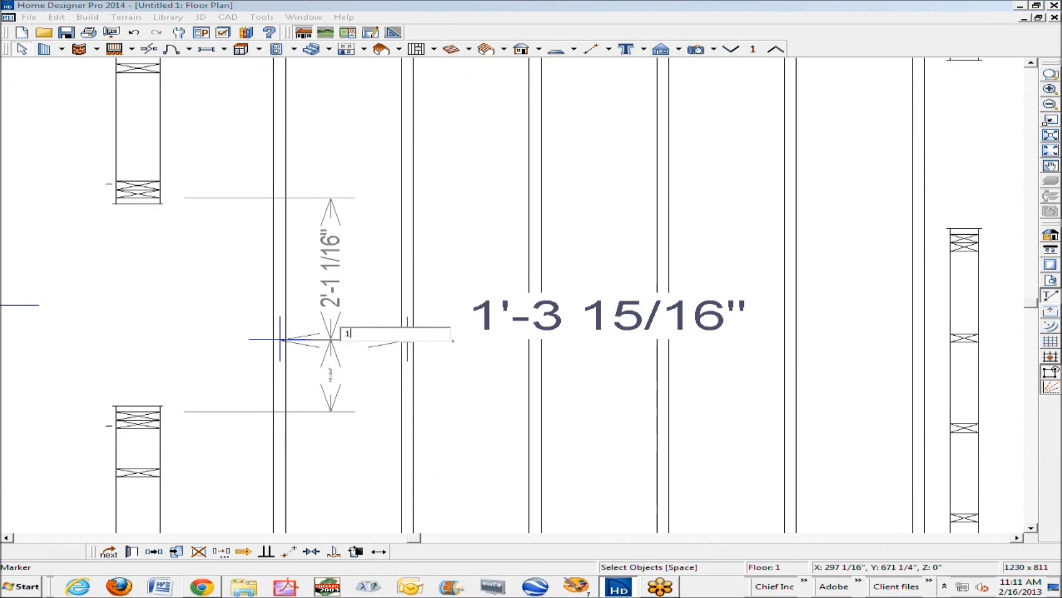
{"action": "left_click", "coordinate": [389, 391]}
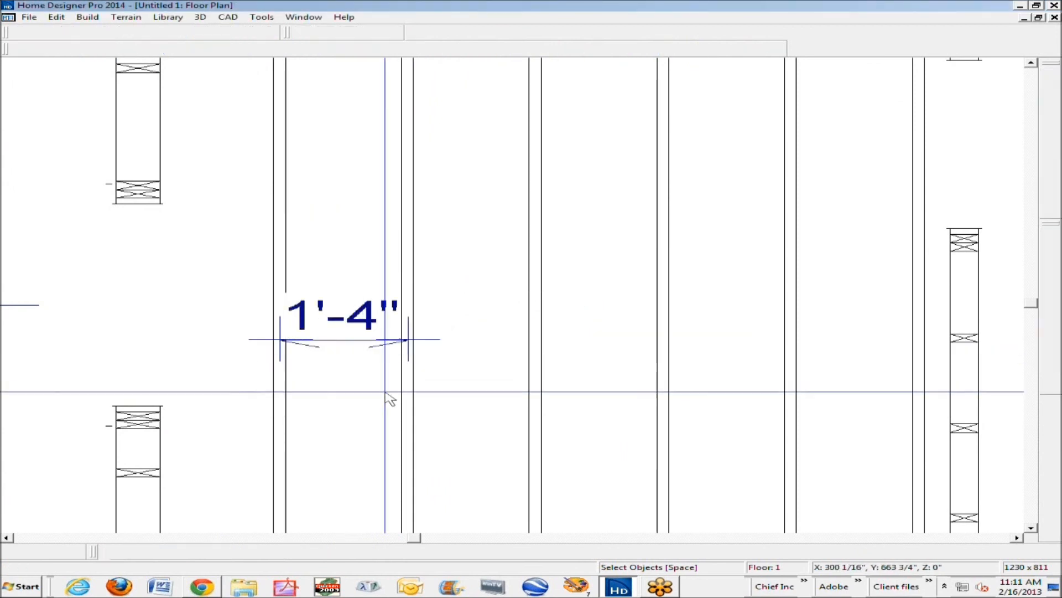
{"action": "scroll", "coordinate": [463, 384], "scroll_direction": "down", "scroll_amount": 2}
{"action": "scroll", "coordinate": [527, 475], "scroll_direction": "down", "scroll_amount": 1}
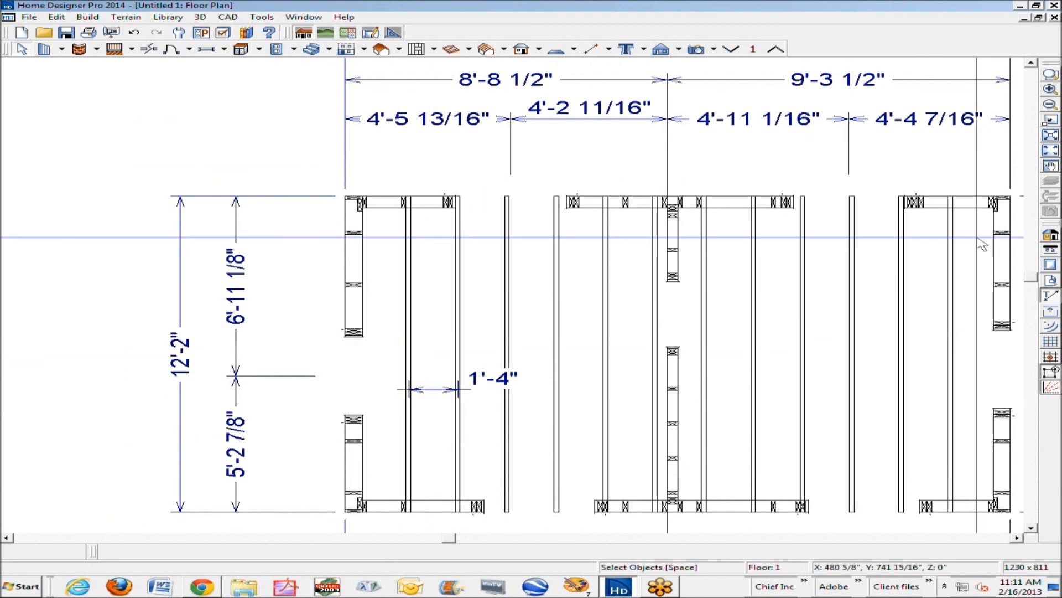
{"action": "left_click", "coordinate": [1050, 152]}
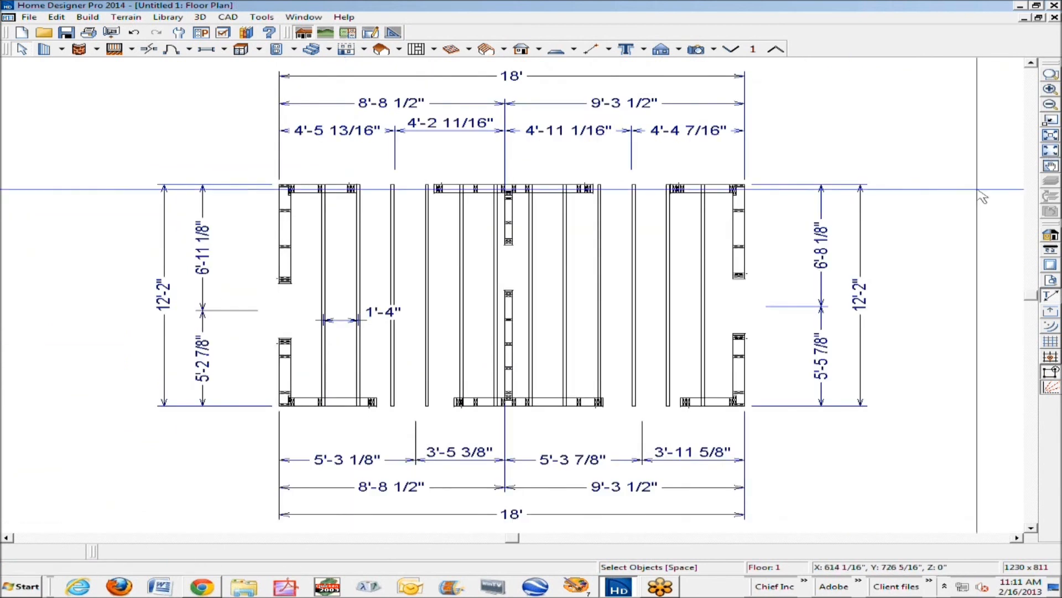